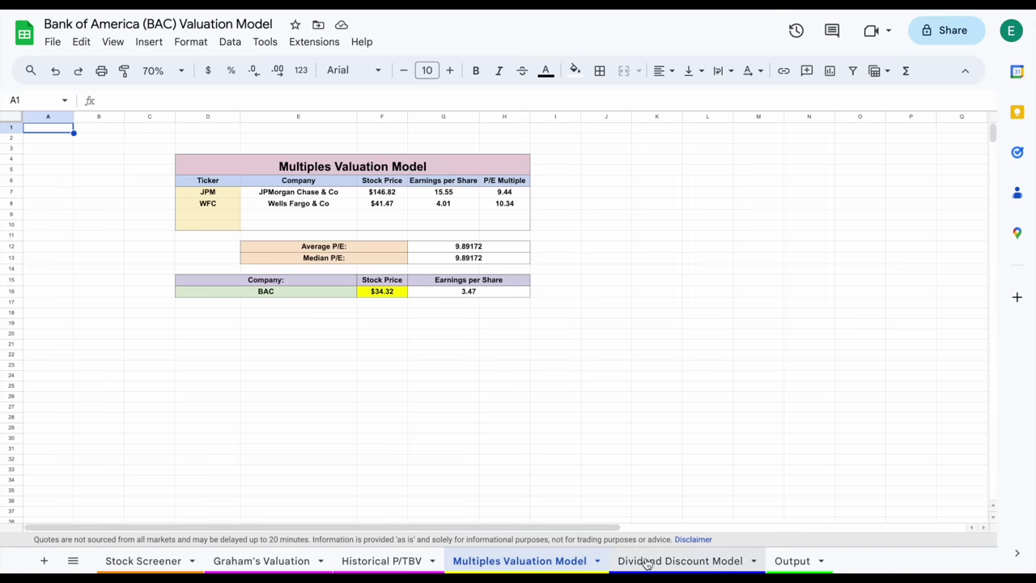
On the Stock Screener sheet, change the ticker to JPM and back to BAC.
{"action": "left_click", "coordinate": [150, 560]}
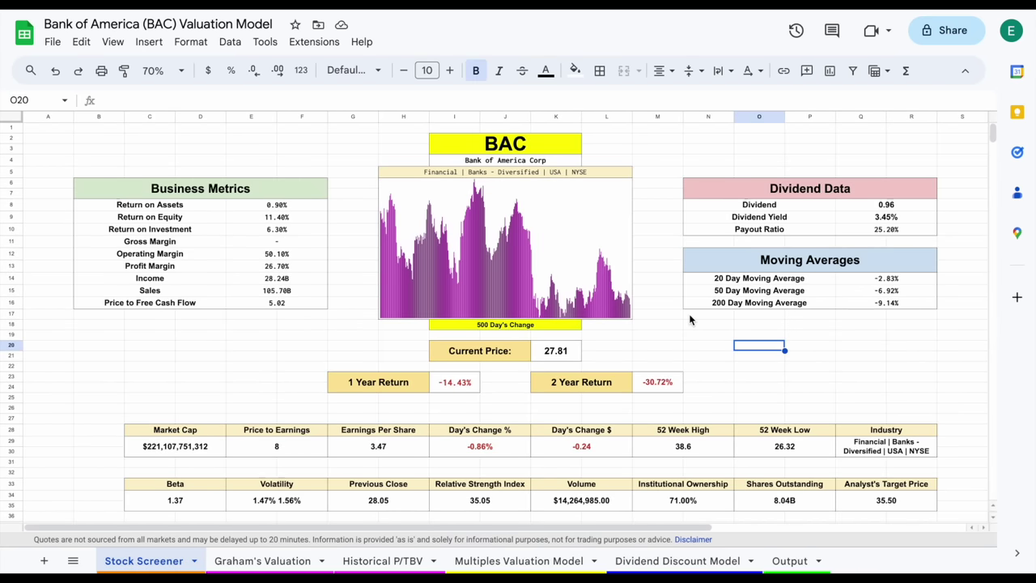
{"action": "left_click", "coordinate": [554, 148]}
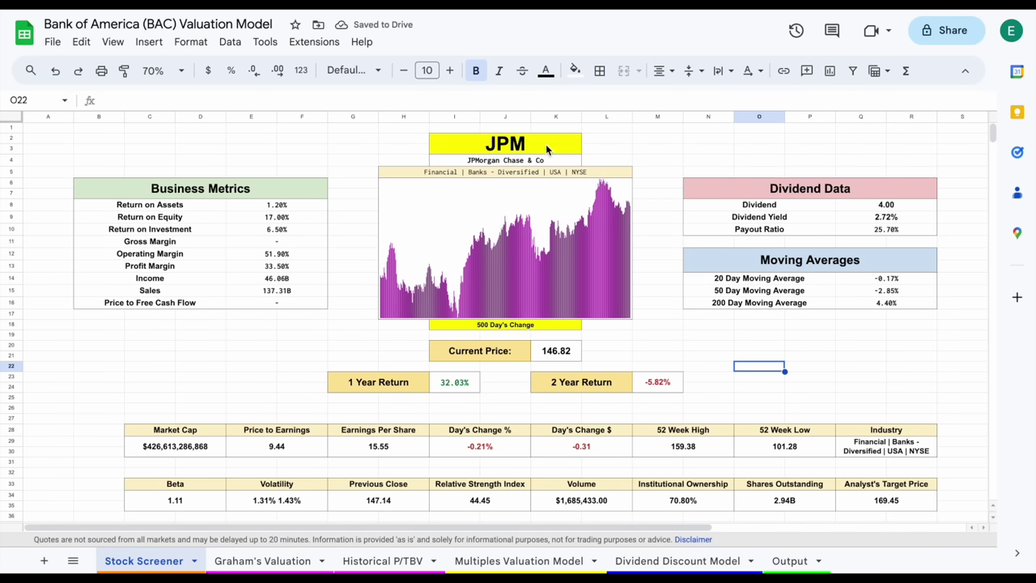
{"action": "left_click", "coordinate": [546, 149]}
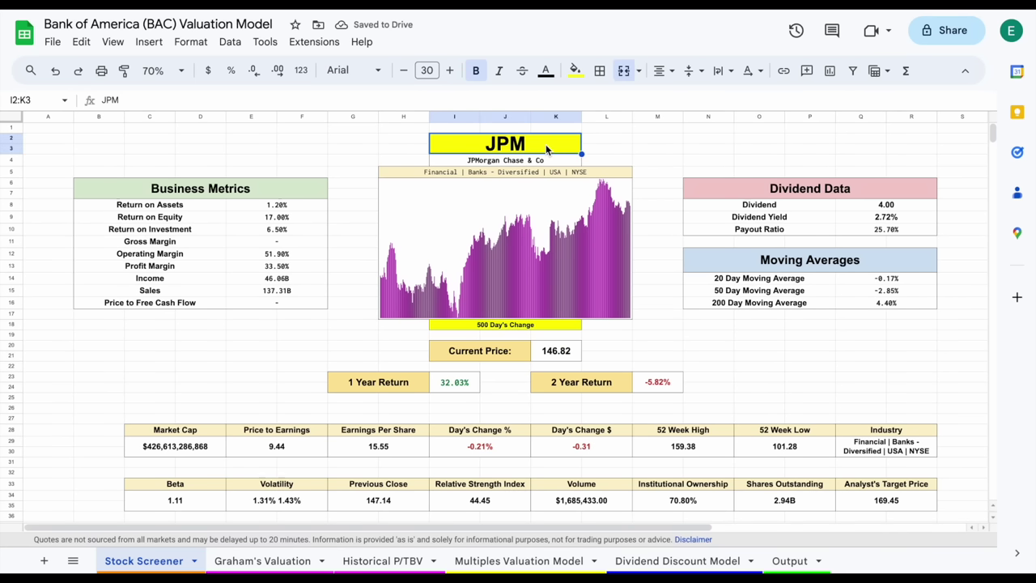
{"action": "type", "text": "BAC"}
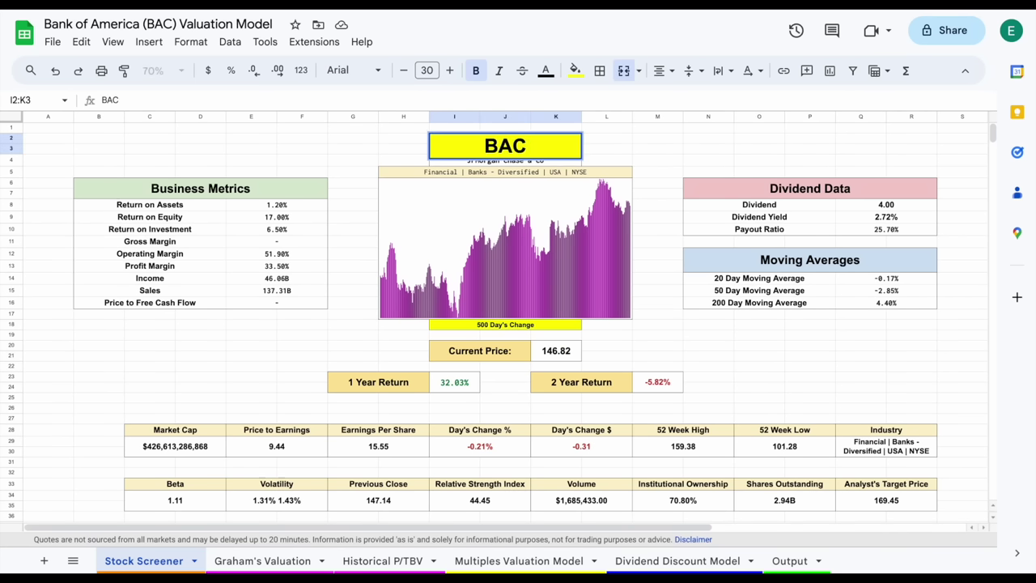
{"action": "key", "text": "Return"}
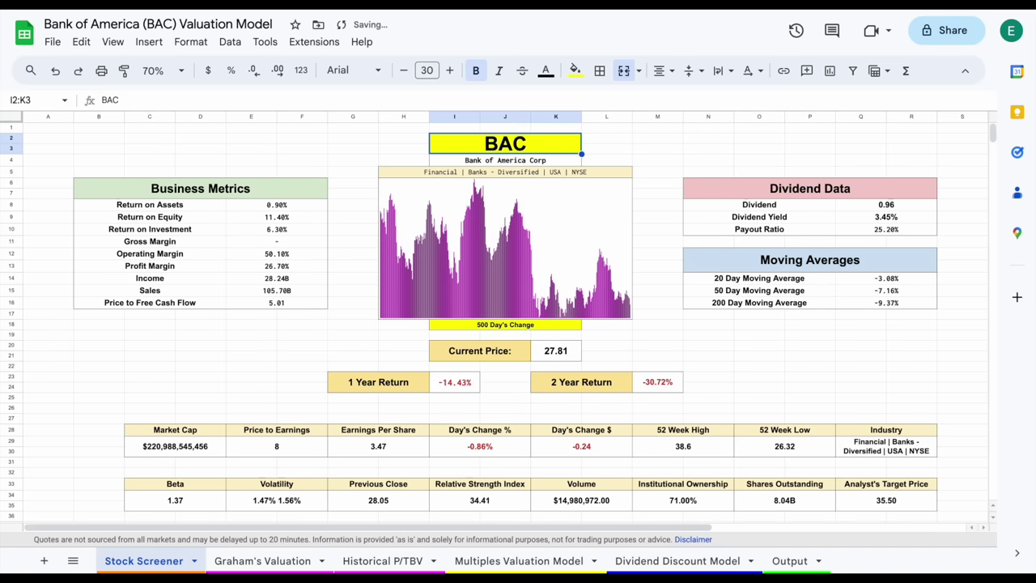
{"action": "left_click", "coordinate": [725, 336]}
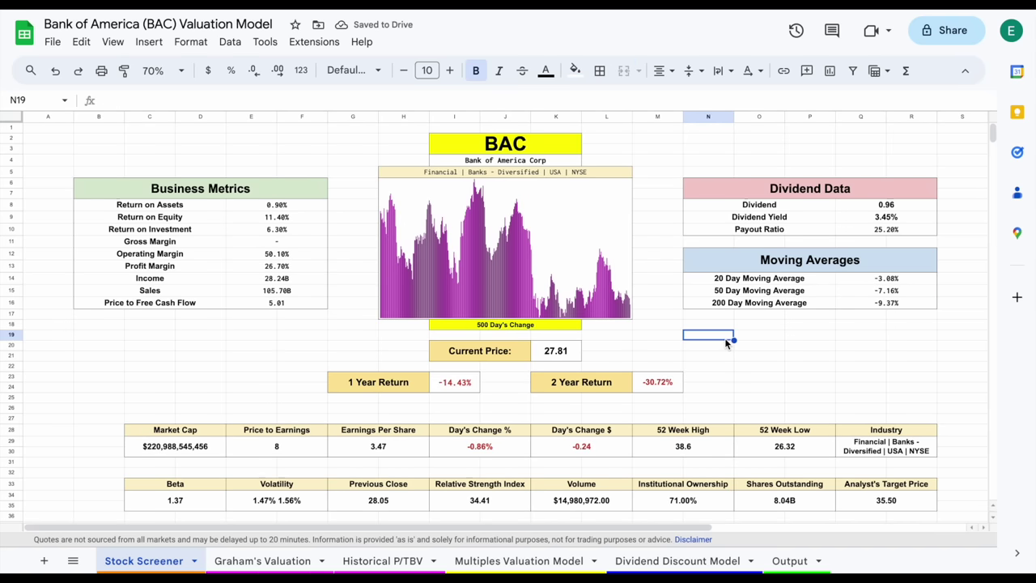
Examine BAC's dividend data, moving averages, analyst's target price, institutional ownership and beta on the Stock Screener sheet.
{"action": "left_click", "coordinate": [803, 207]}
{"action": "left_click_drag", "start_coordinate": [804, 208], "coordinate": [865, 204]}
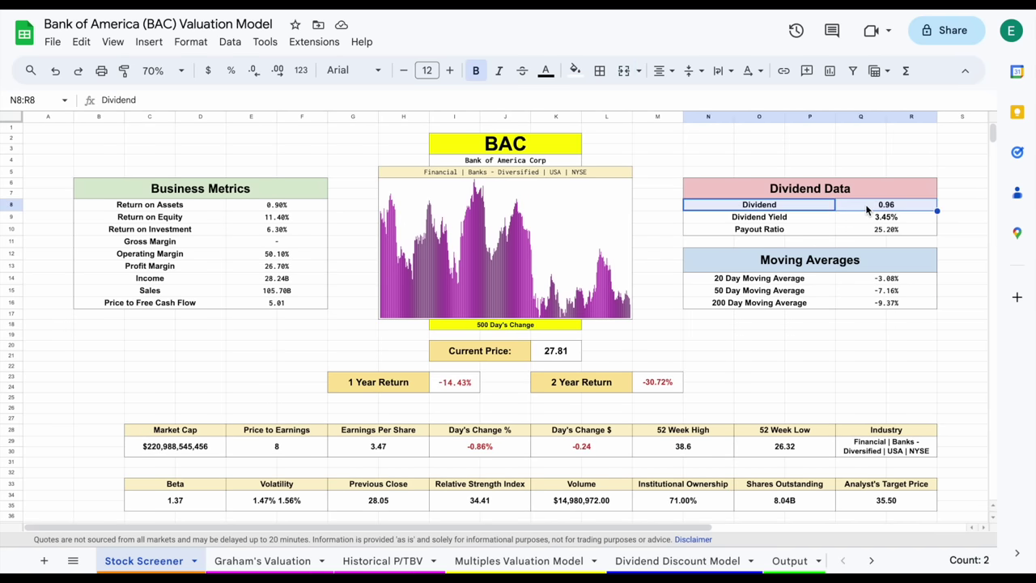
{"action": "left_click", "coordinate": [915, 208]}
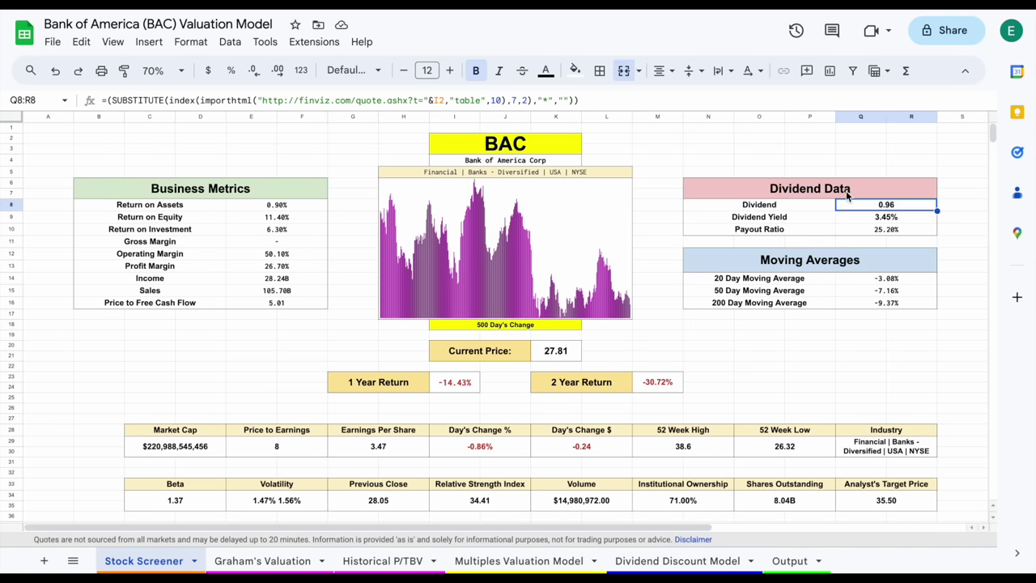
{"action": "left_click", "coordinate": [905, 217]}
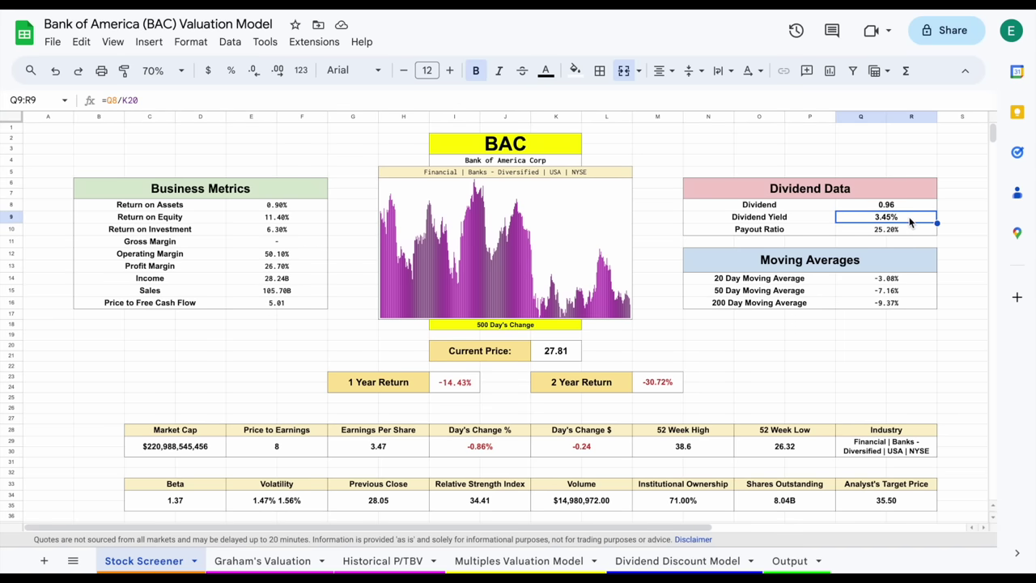
{"action": "left_click", "coordinate": [909, 230]}
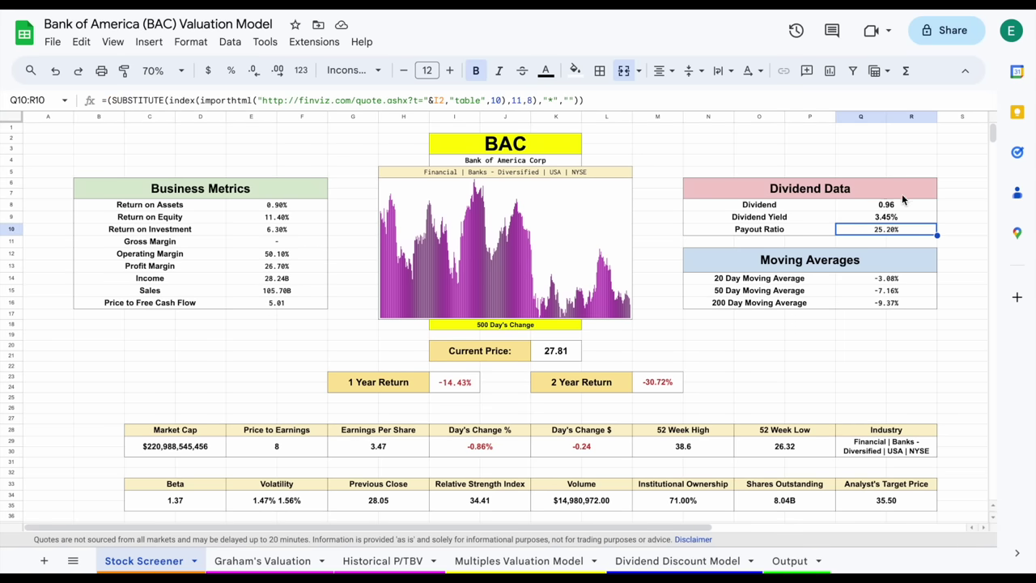
{"action": "left_click_drag", "start_coordinate": [798, 280], "coordinate": [869, 304]}
{"action": "left_click", "coordinate": [905, 303]}
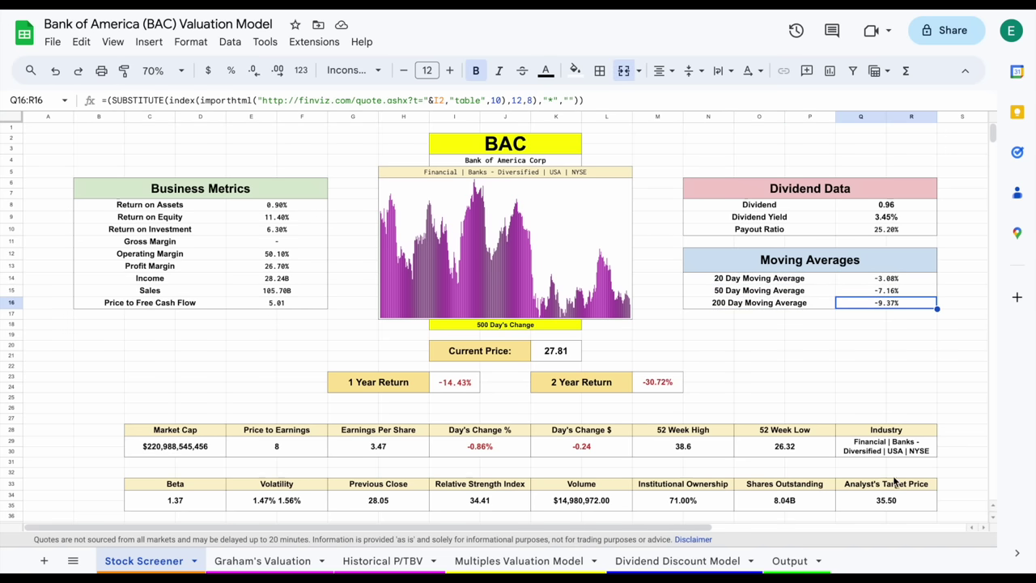
{"action": "left_click", "coordinate": [906, 503]}
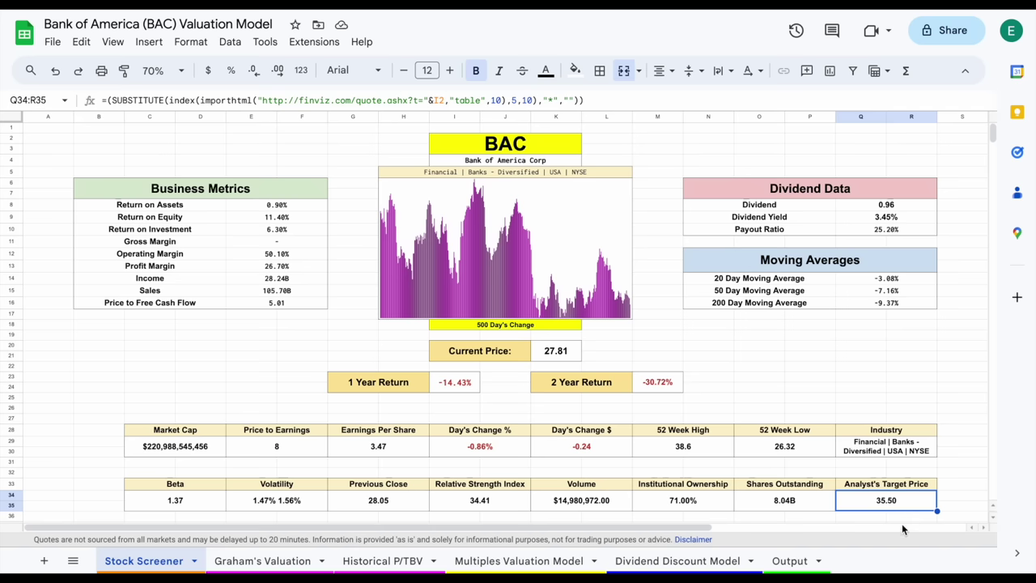
{"action": "left_click", "coordinate": [702, 502]}
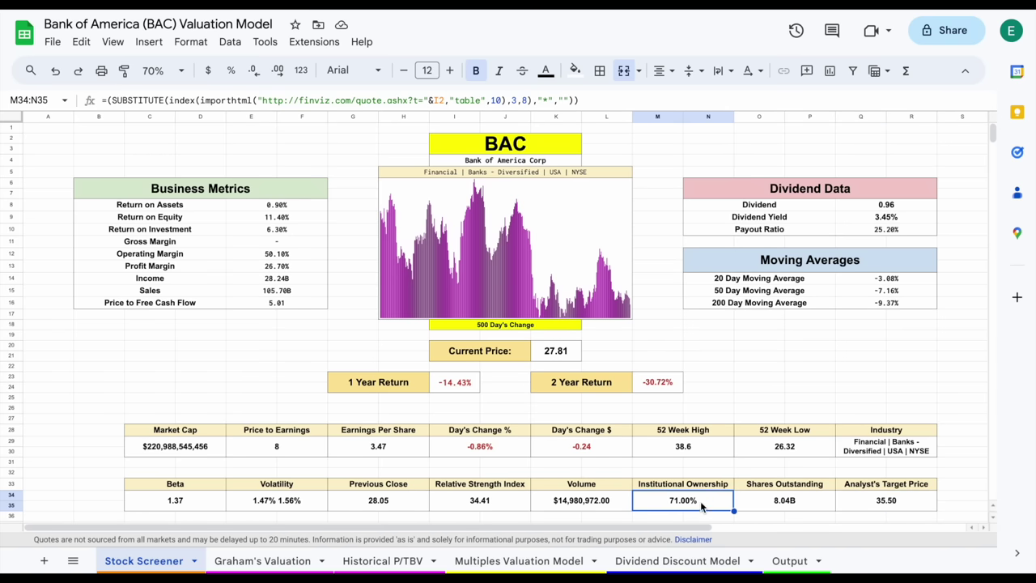
{"action": "left_click", "coordinate": [207, 500]}
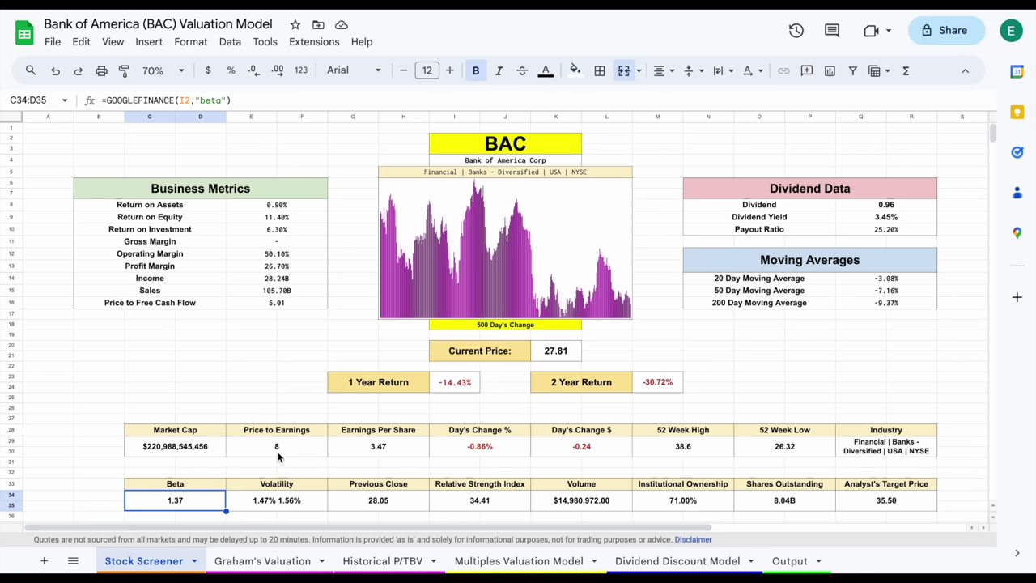
Show the revised valuation formula on the Graham's Valuation sheet at 90% zoom.
{"action": "left_click", "coordinate": [267, 558]}
{"action": "left_click", "coordinate": [174, 71]}
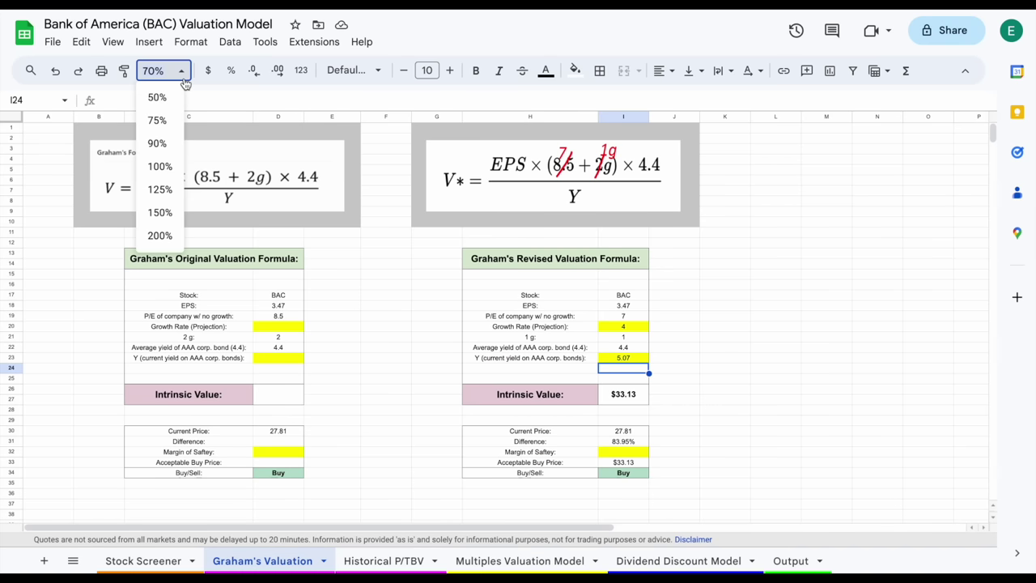
{"action": "left_click", "coordinate": [162, 141]}
{"action": "scroll", "coordinate": [342, 388], "scroll_direction": "right", "scroll_amount": 5}
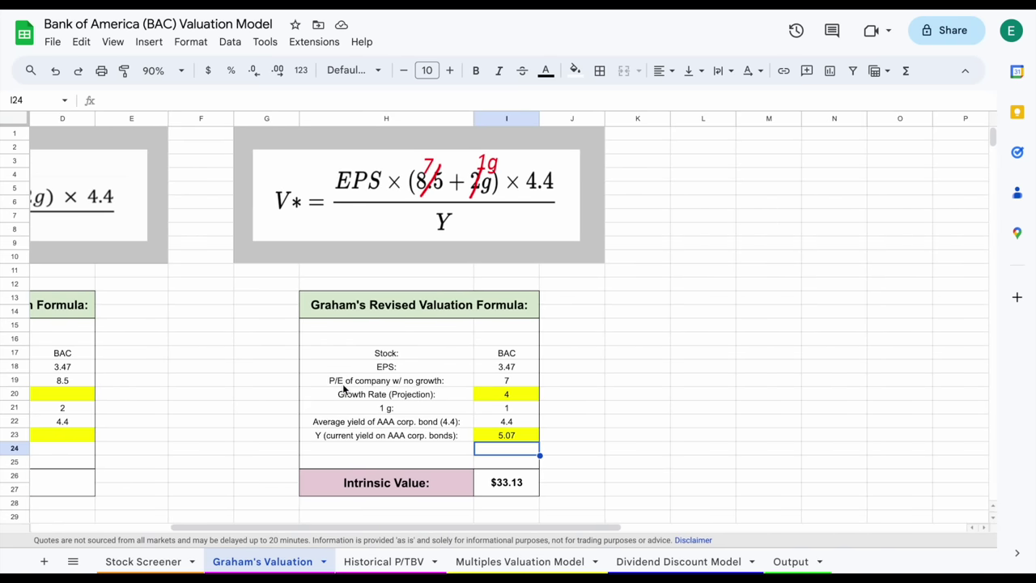
{"action": "left_click", "coordinate": [589, 284]}
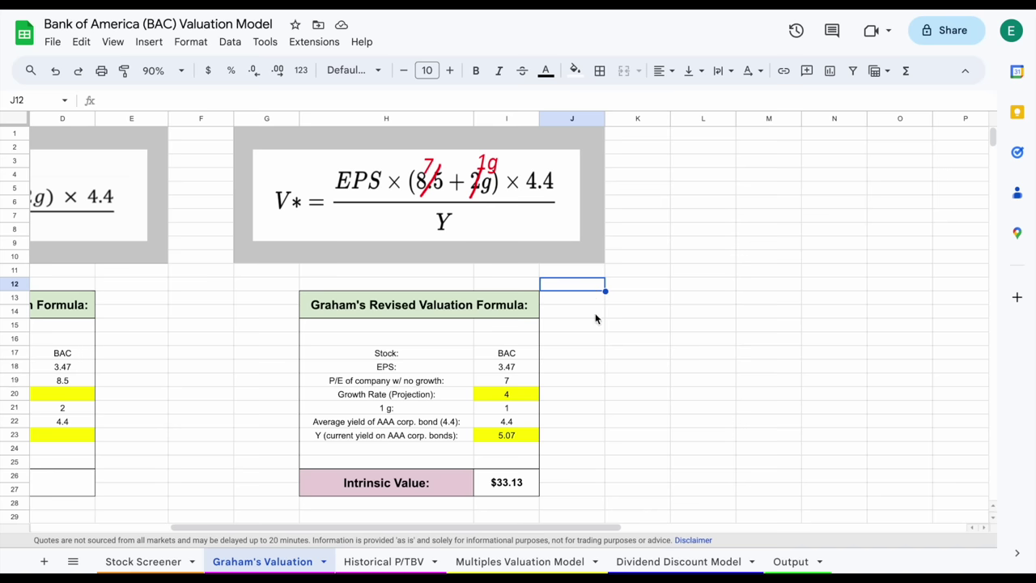
Examine the EPS, growth rate, AAA corporate bond yields and intrinsic value in Graham's Revised Valuation Formula.
{"action": "left_click", "coordinate": [471, 369]}
{"action": "left_click", "coordinate": [479, 368]}
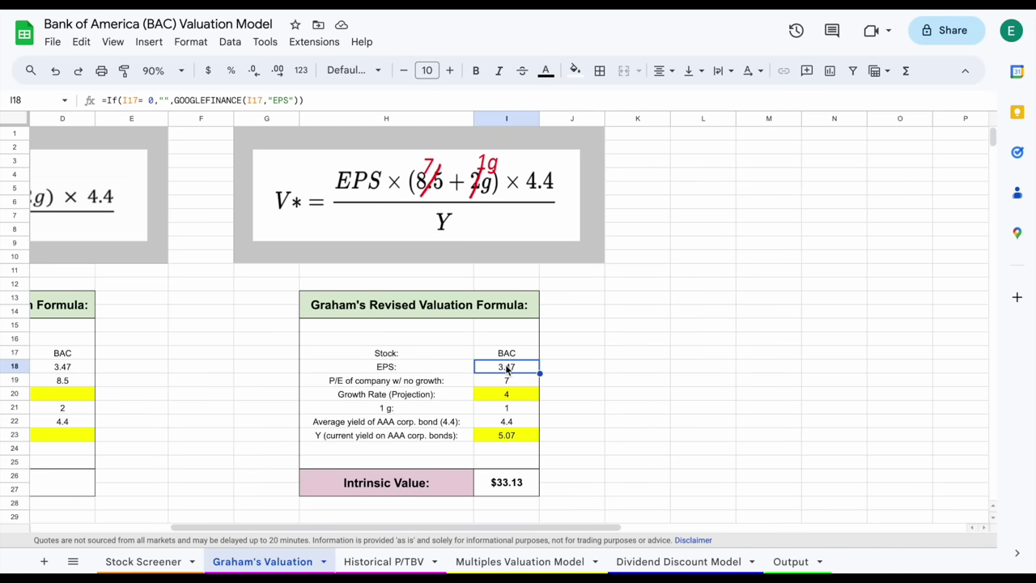
{"action": "left_click", "coordinate": [441, 395]}
{"action": "left_click", "coordinate": [520, 396]}
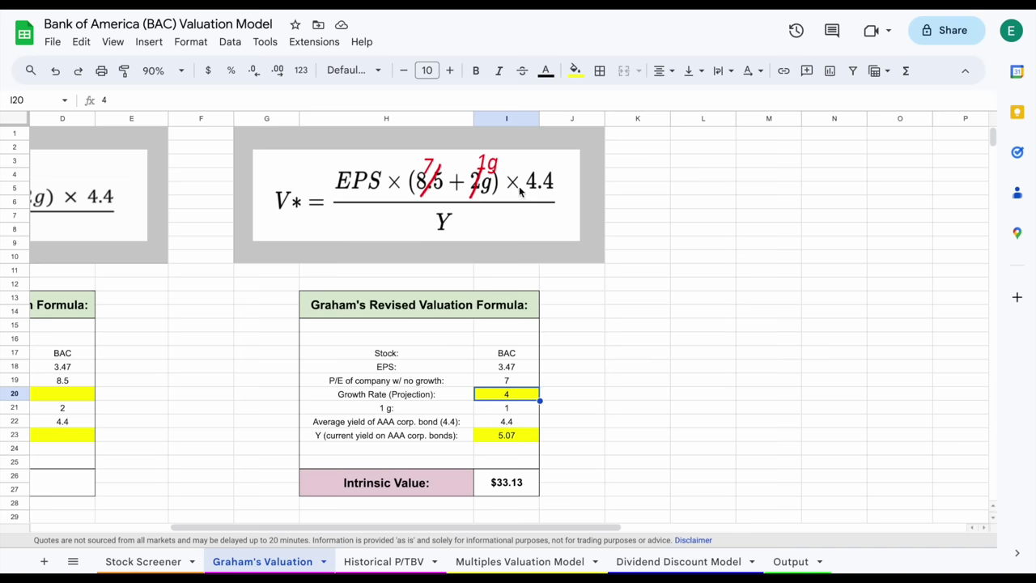
{"action": "left_click_drag", "start_coordinate": [448, 424], "coordinate": [498, 426]}
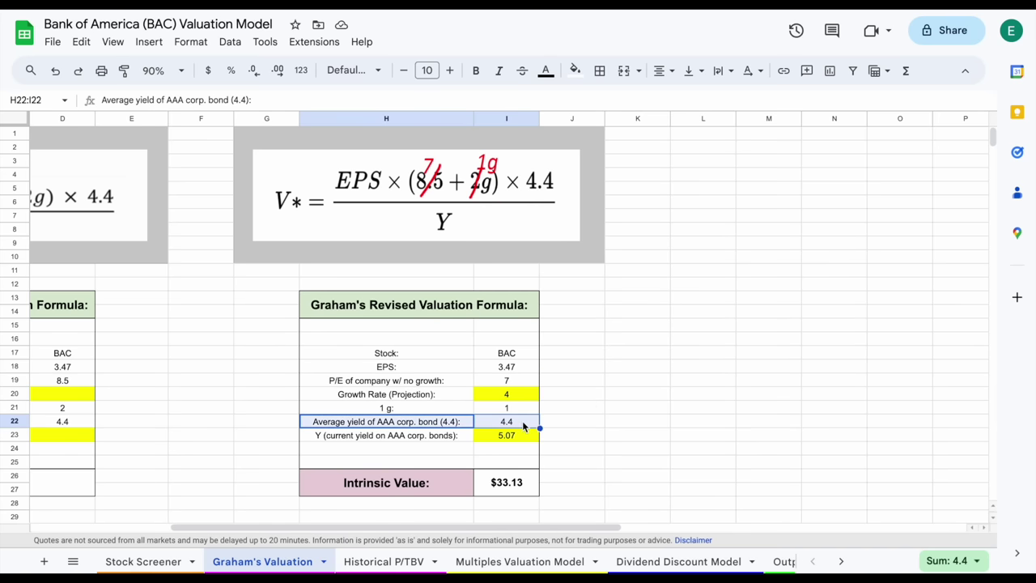
{"action": "left_click", "coordinate": [526, 427]}
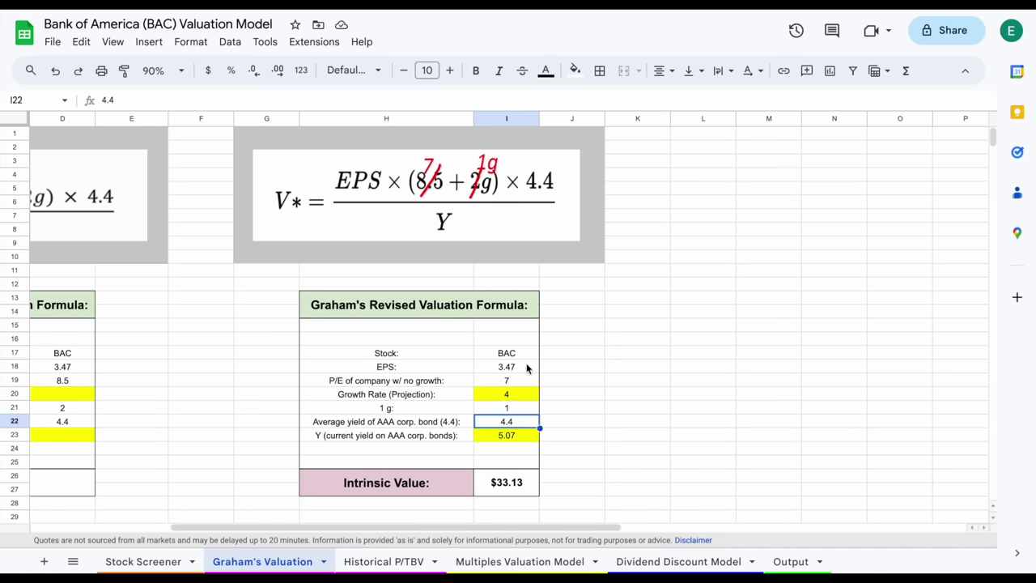
{"action": "left_click", "coordinate": [416, 441]}
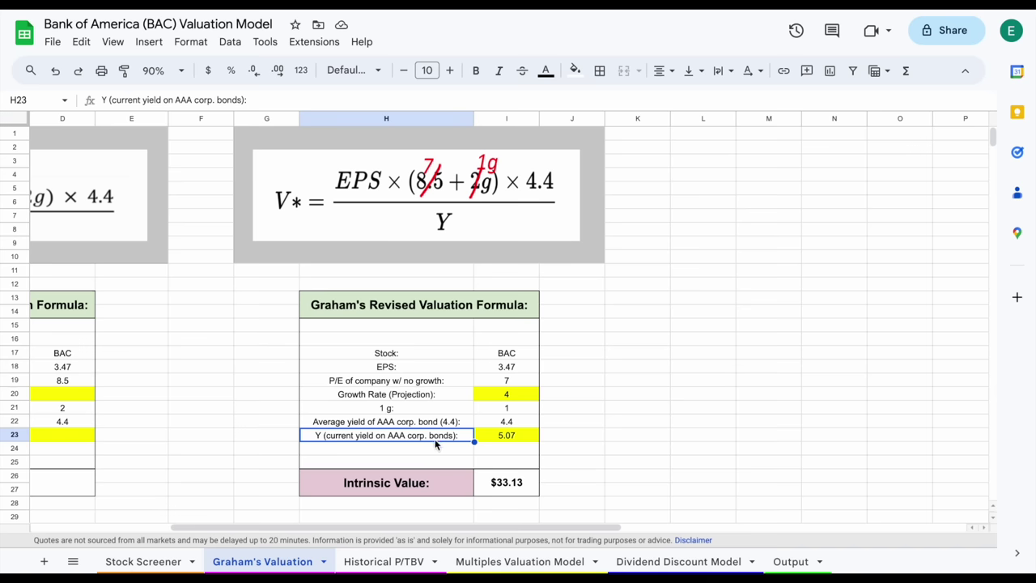
{"action": "left_click", "coordinate": [528, 441]}
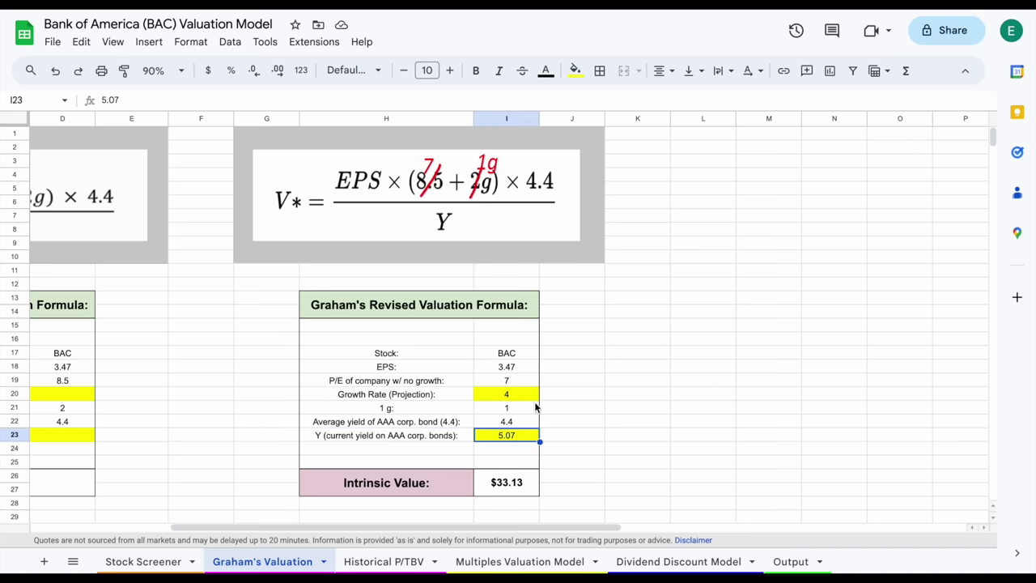
{"action": "left_click", "coordinate": [441, 490]}
{"action": "left_click", "coordinate": [498, 489], "text": "shift"}
{"action": "left_click", "coordinate": [501, 490]}
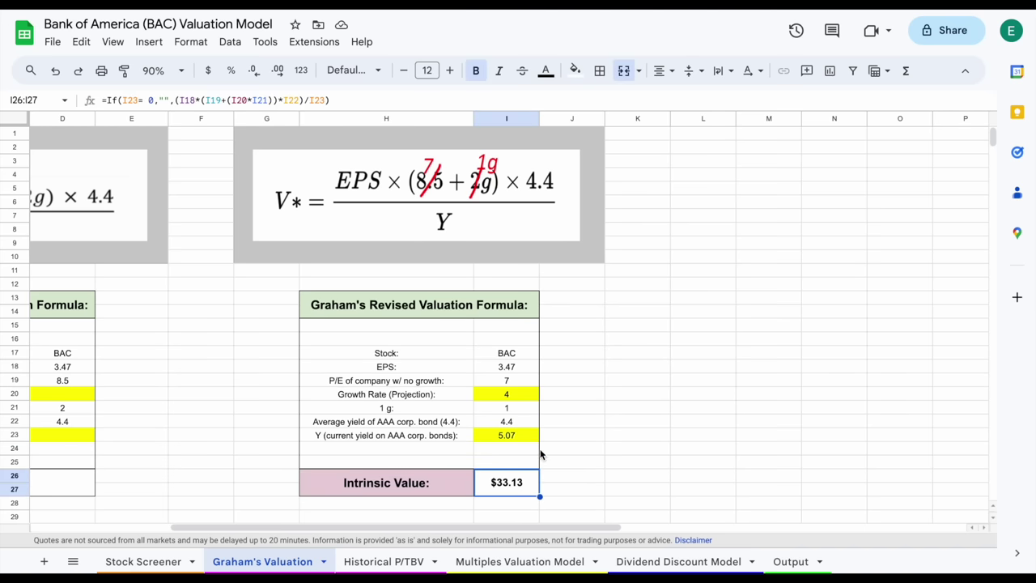
Open the Historical P/TBV sheet and set its zoom to 70%.
{"action": "left_click", "coordinate": [383, 560]}
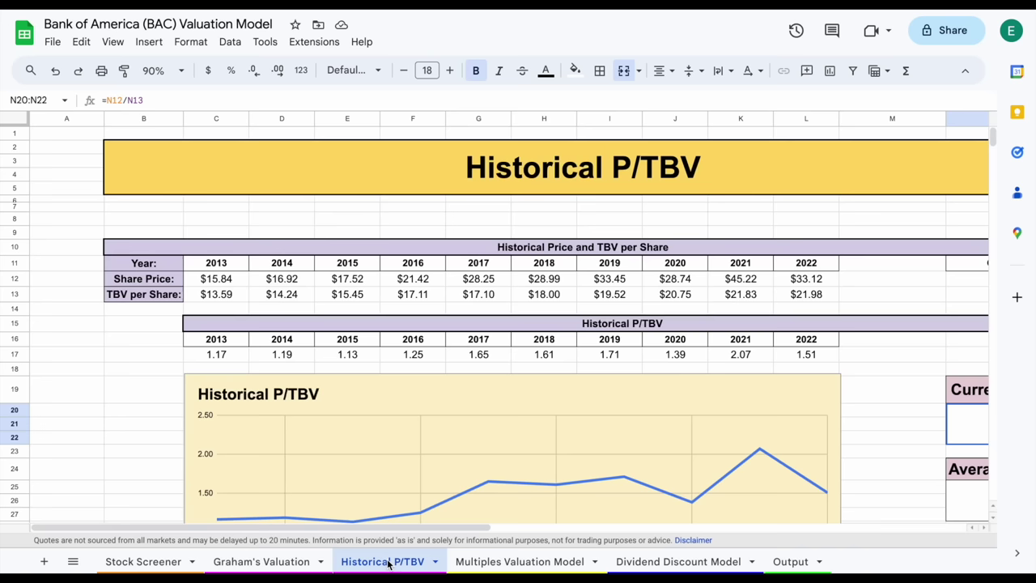
{"action": "left_click", "coordinate": [166, 73]}
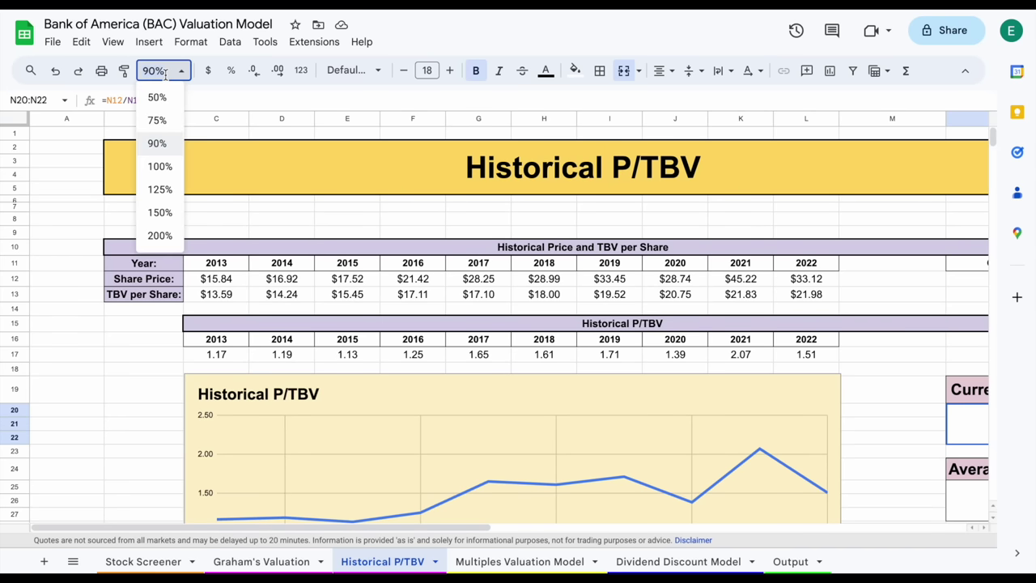
{"action": "type", "text": "70"}
{"action": "key", "text": "Return"}
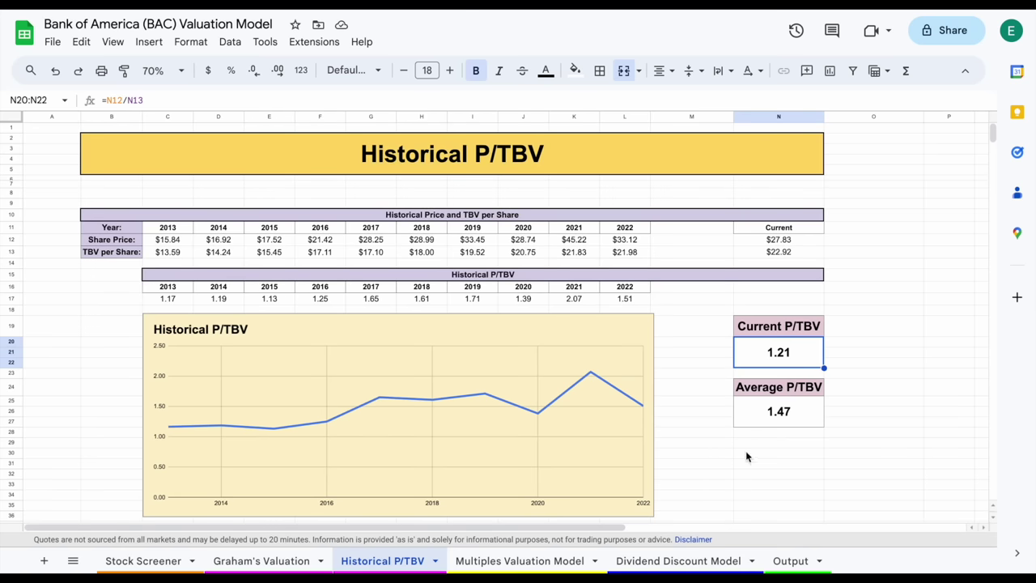
{"action": "left_click", "coordinate": [747, 455]}
Examine the 2013–2022 share prices, TBV per share, P/TBV chart, and the current and average P/TBV.
{"action": "left_click", "coordinate": [546, 162]}
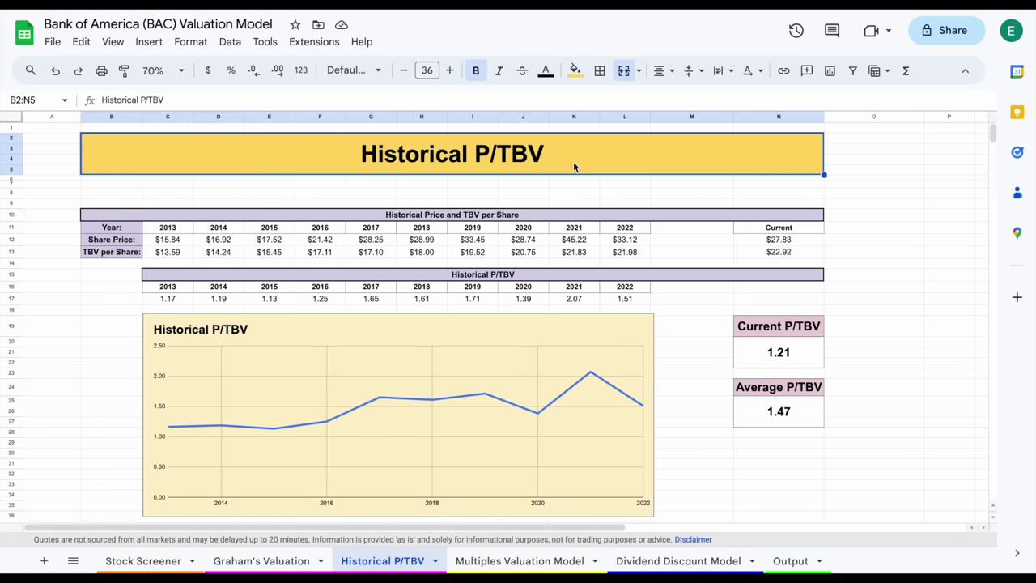
{"action": "left_click_drag", "start_coordinate": [173, 243], "coordinate": [607, 242]}
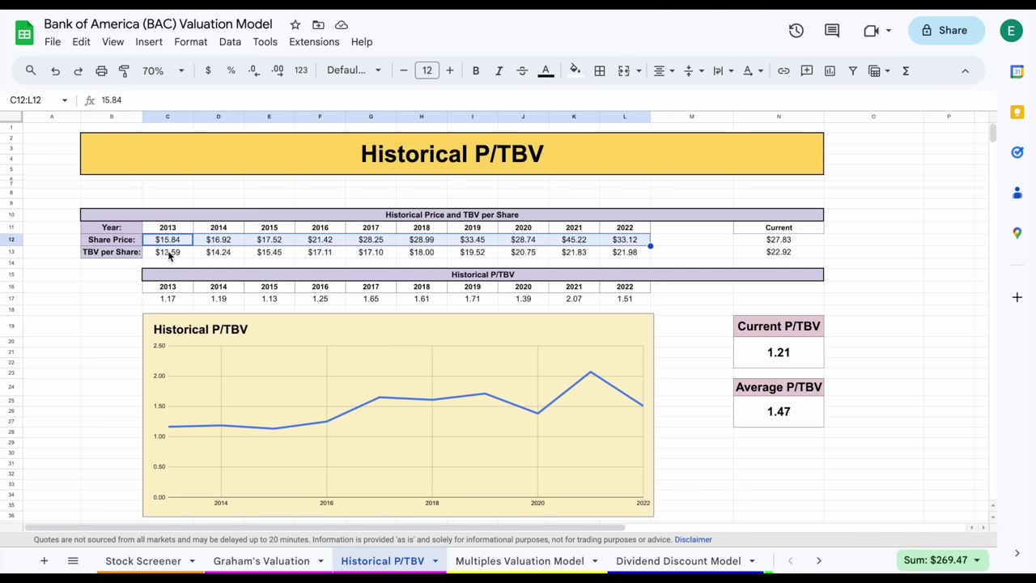
{"action": "left_click_drag", "start_coordinate": [168, 255], "coordinate": [618, 259]}
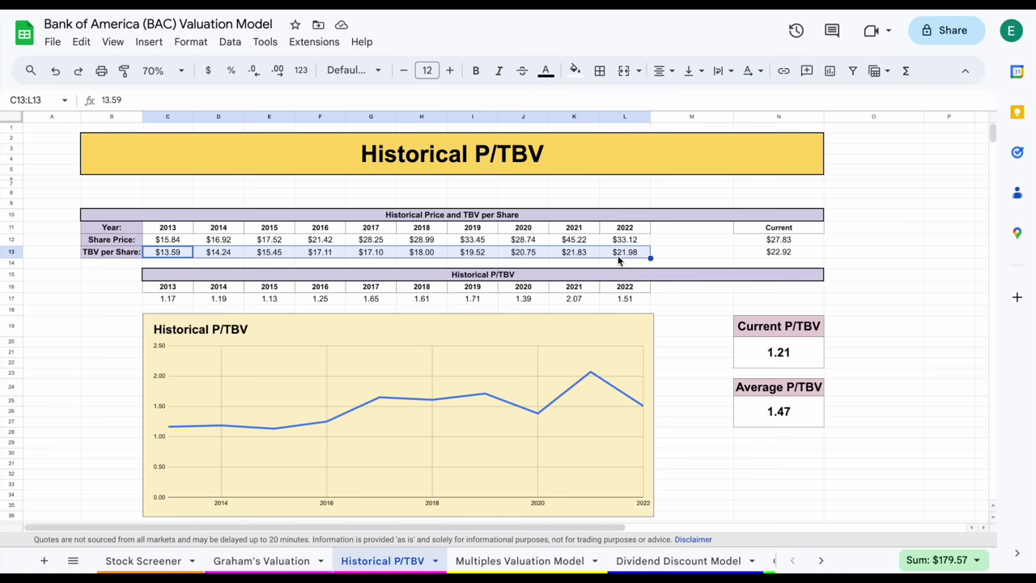
{"action": "left_click", "coordinate": [504, 277]}
{"action": "left_click", "coordinate": [273, 382]}
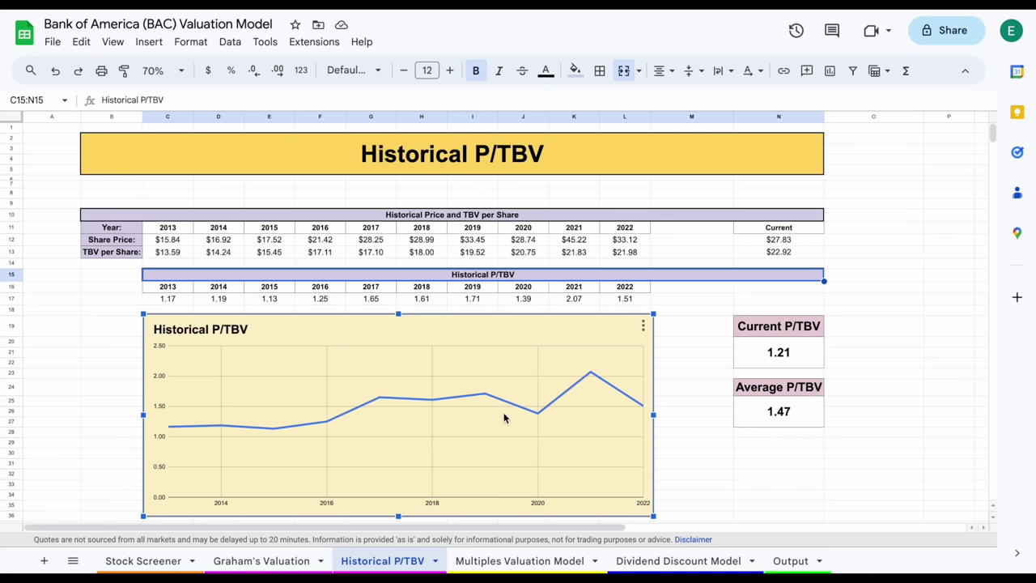
{"action": "mouse_move", "coordinate": [590, 377]}
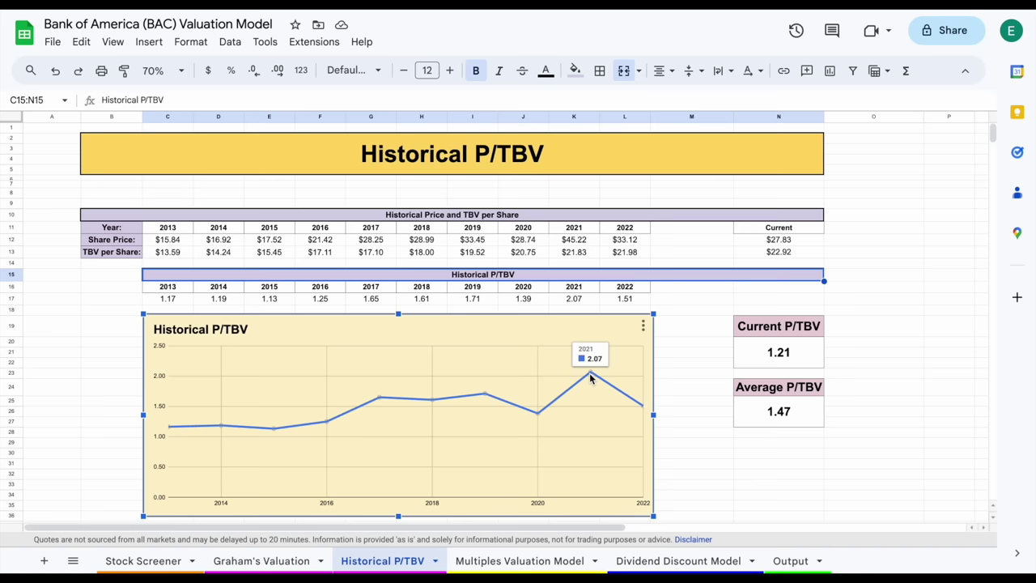
{"action": "mouse_move", "coordinate": [642, 409]}
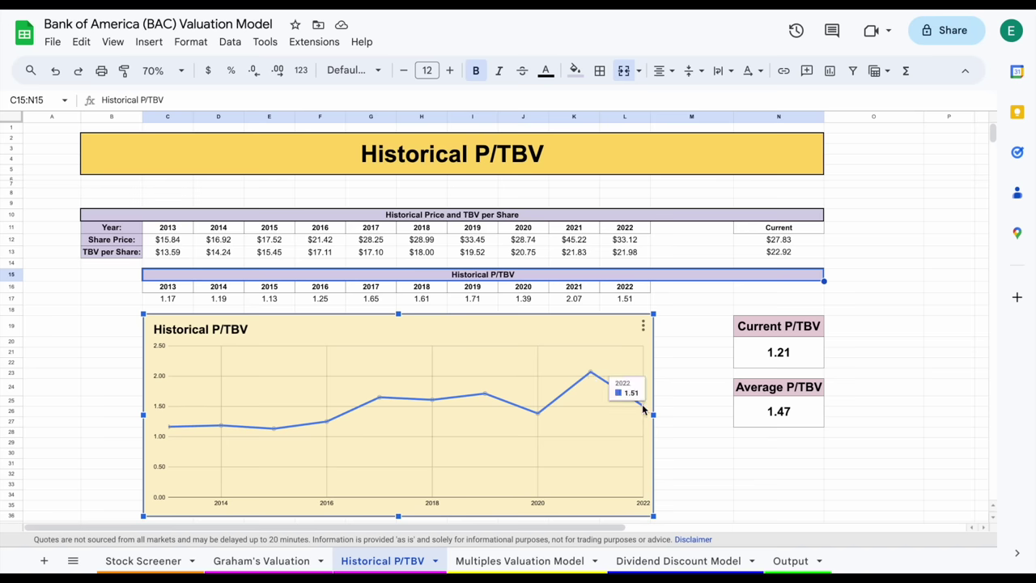
{"action": "left_click", "coordinate": [813, 358]}
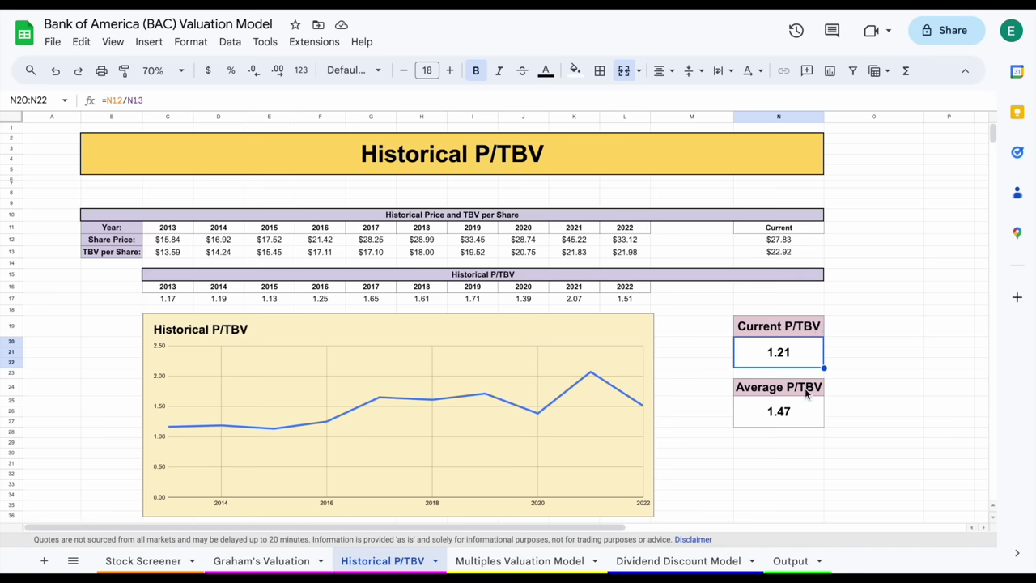
{"action": "left_click", "coordinate": [806, 419]}
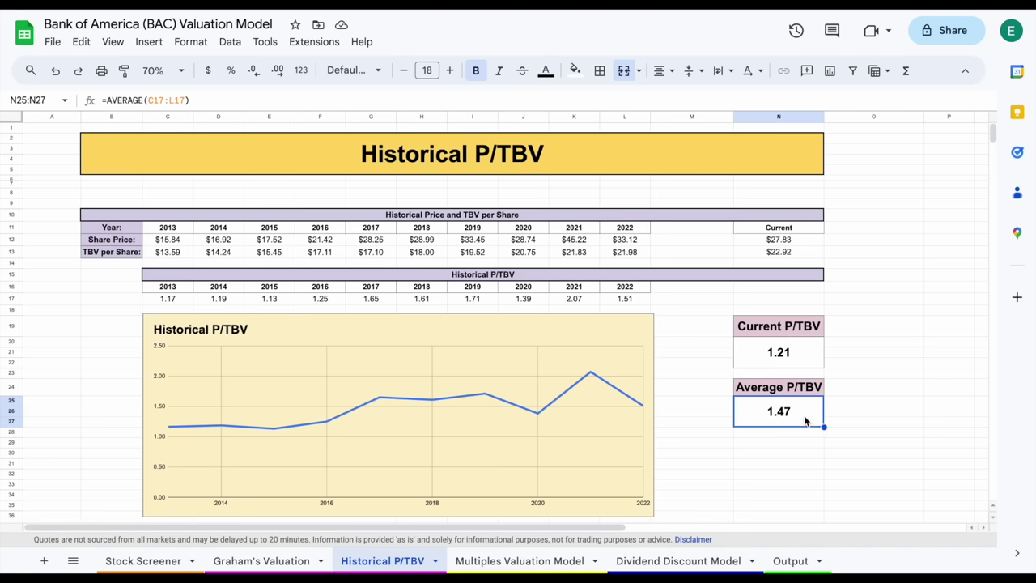
Compare the current P/TBV with the yearly values in the Historical P/TBV chart and the average P/TBV.
{"action": "left_click", "coordinate": [809, 363]}
{"action": "left_click", "coordinate": [419, 391]}
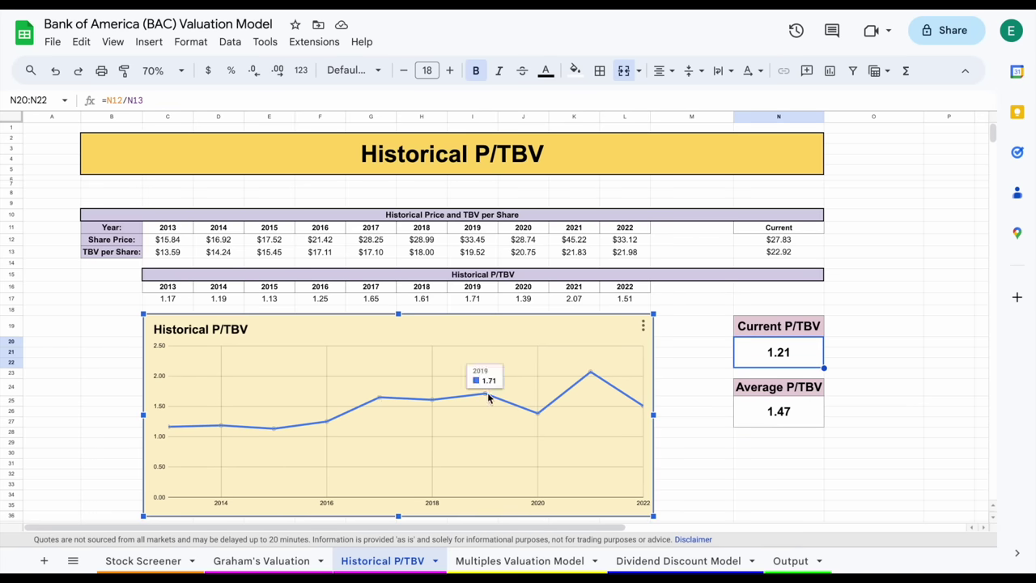
{"action": "mouse_move", "coordinate": [539, 421]}
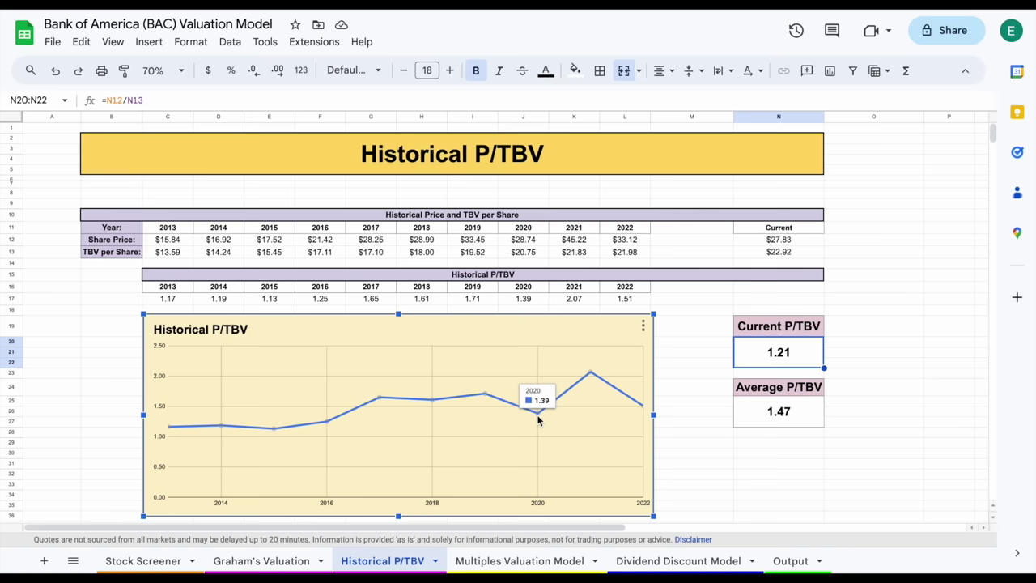
{"action": "left_click", "coordinate": [801, 363]}
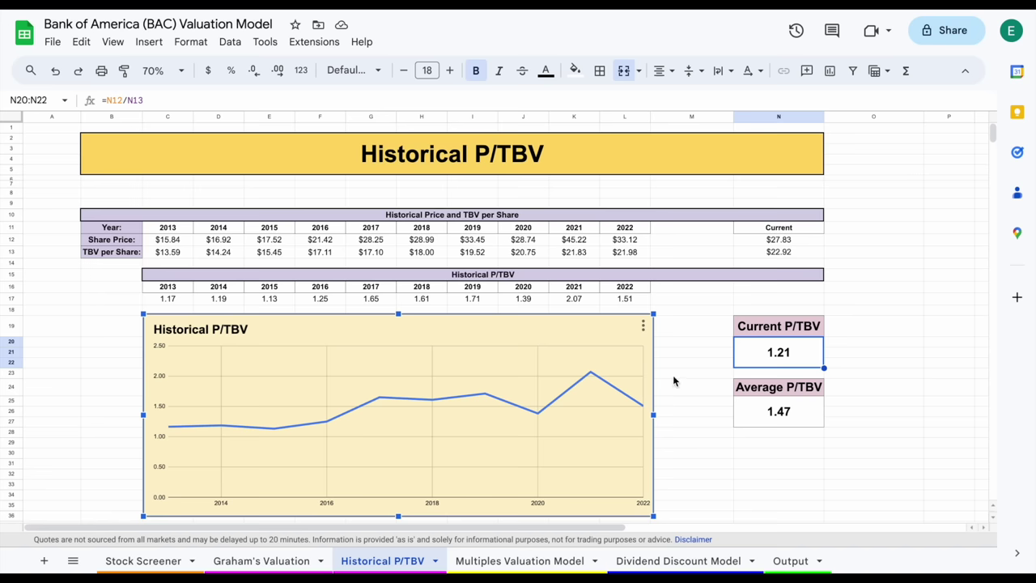
{"action": "left_click", "coordinate": [803, 337]}
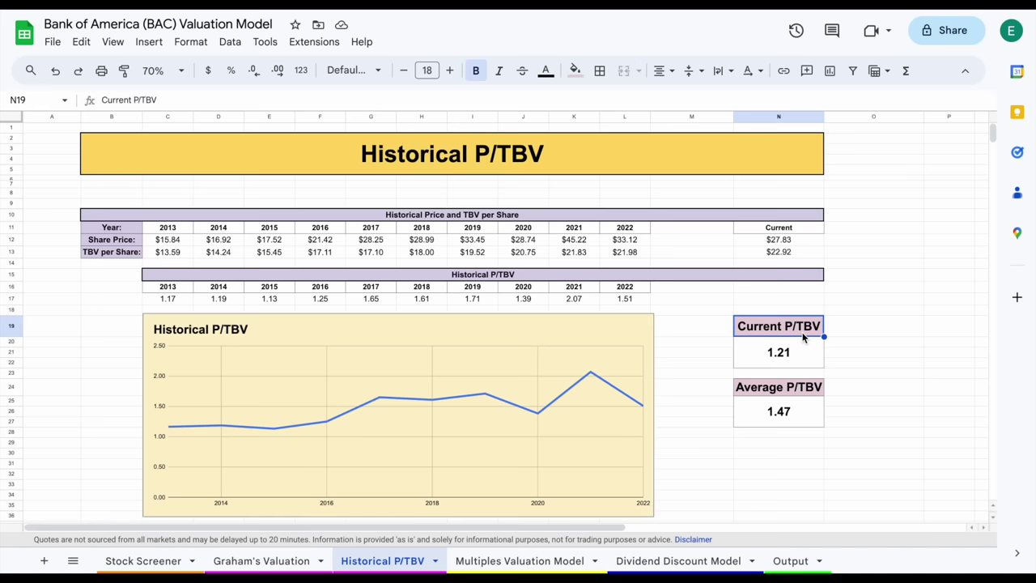
{"action": "left_click", "coordinate": [805, 361]}
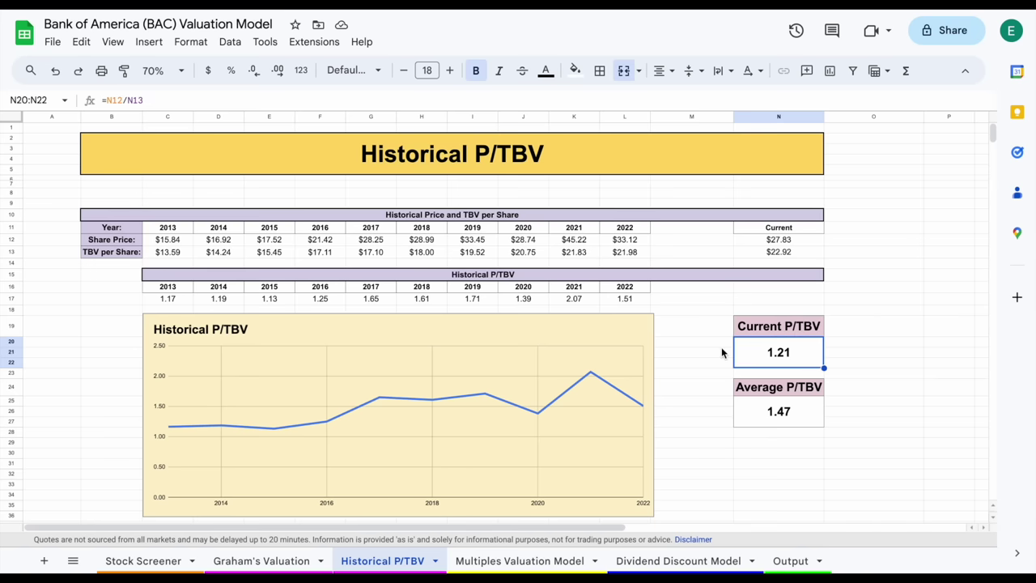
{"action": "left_click", "coordinate": [400, 425]}
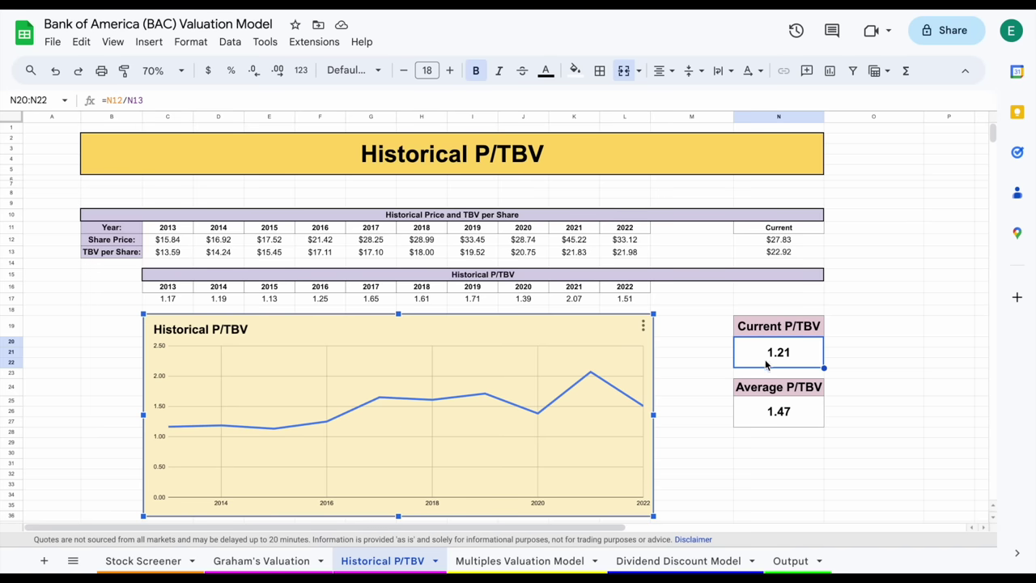
{"action": "left_click", "coordinate": [713, 365]}
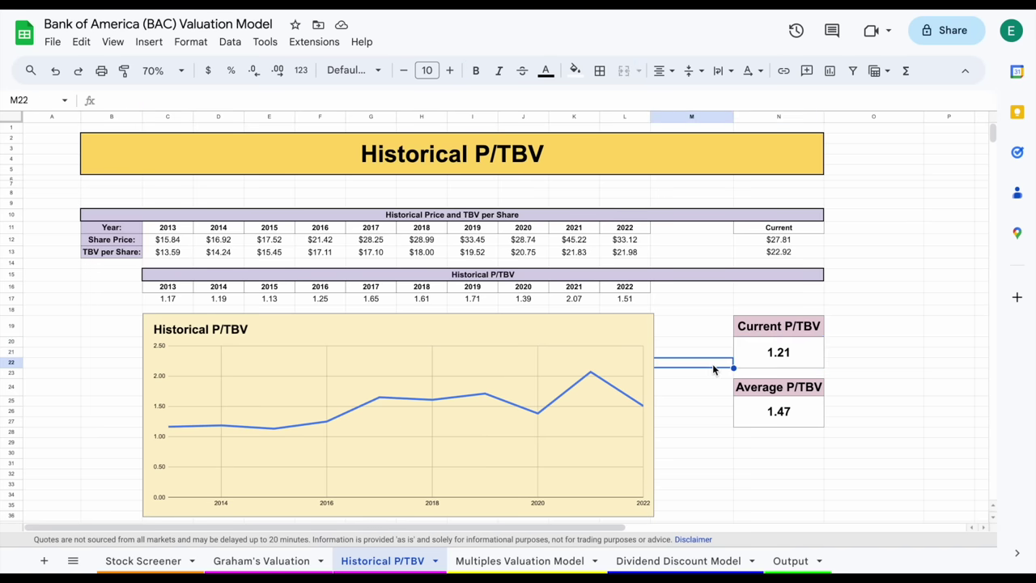
{"action": "left_click", "coordinate": [192, 444]}
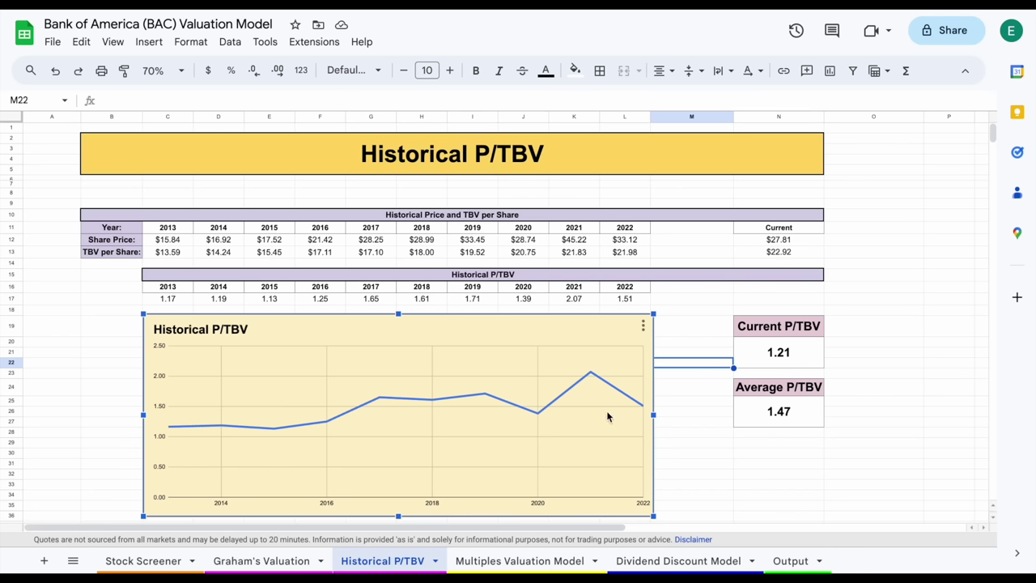
{"action": "left_click", "coordinate": [811, 351]}
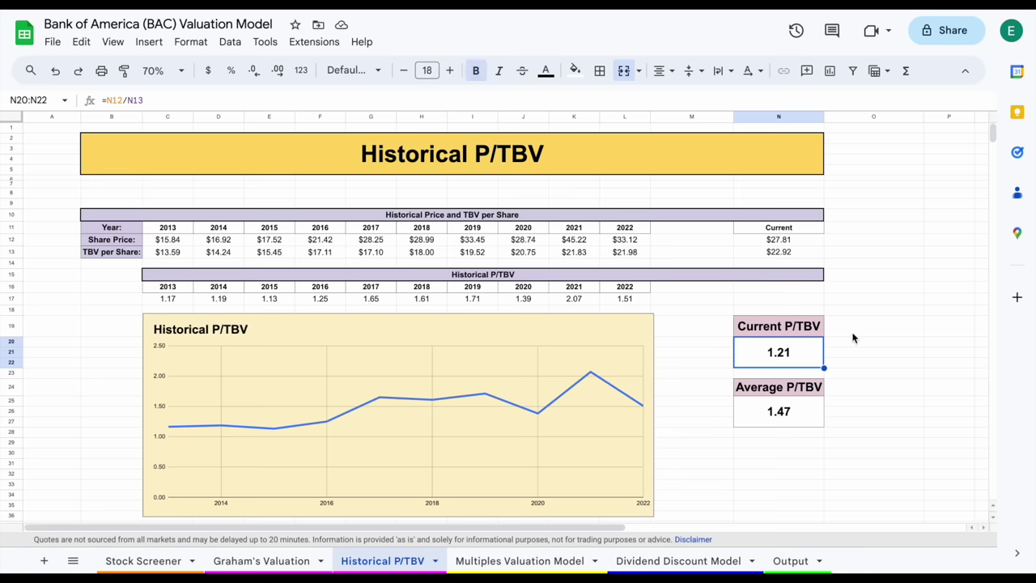
{"action": "left_click", "coordinate": [803, 408]}
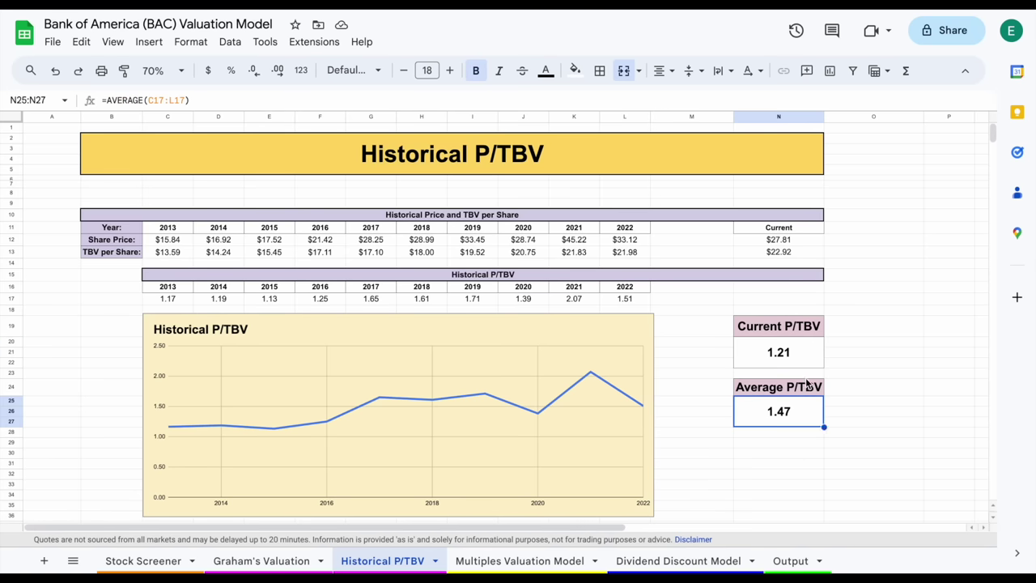
Open the Multiples Valuation Model sheet and set its zoom to 125%.
{"action": "left_click", "coordinate": [522, 561]}
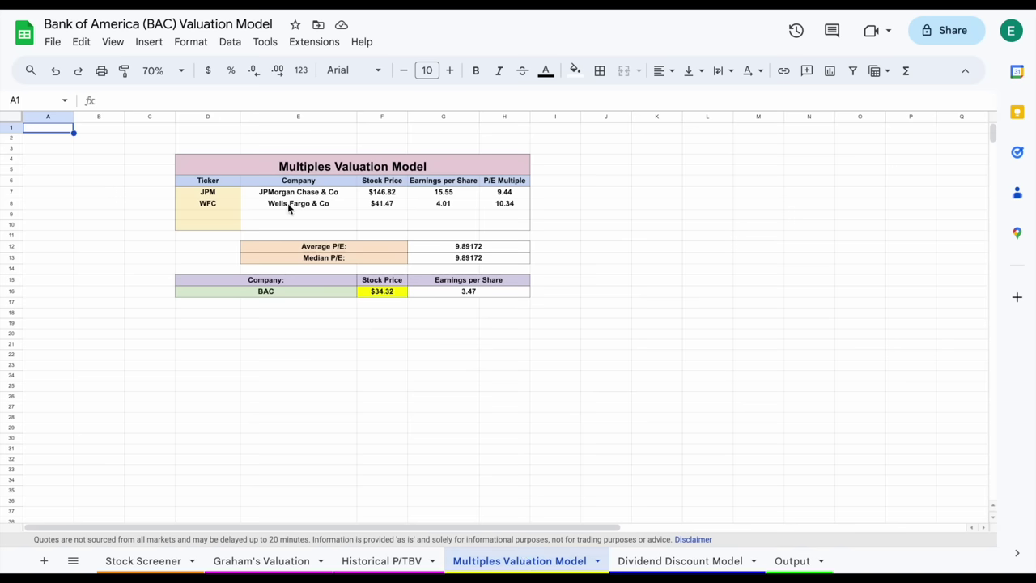
{"action": "left_click", "coordinate": [180, 70]}
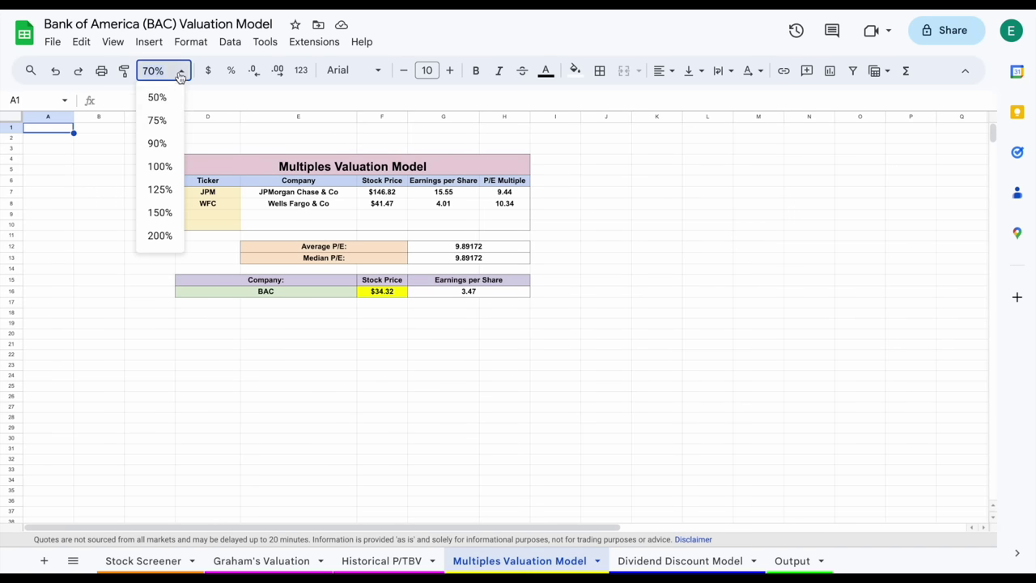
{"action": "left_click", "coordinate": [165, 191]}
{"action": "scroll", "coordinate": [328, 268], "scroll_direction": "right", "scroll_amount": 1}
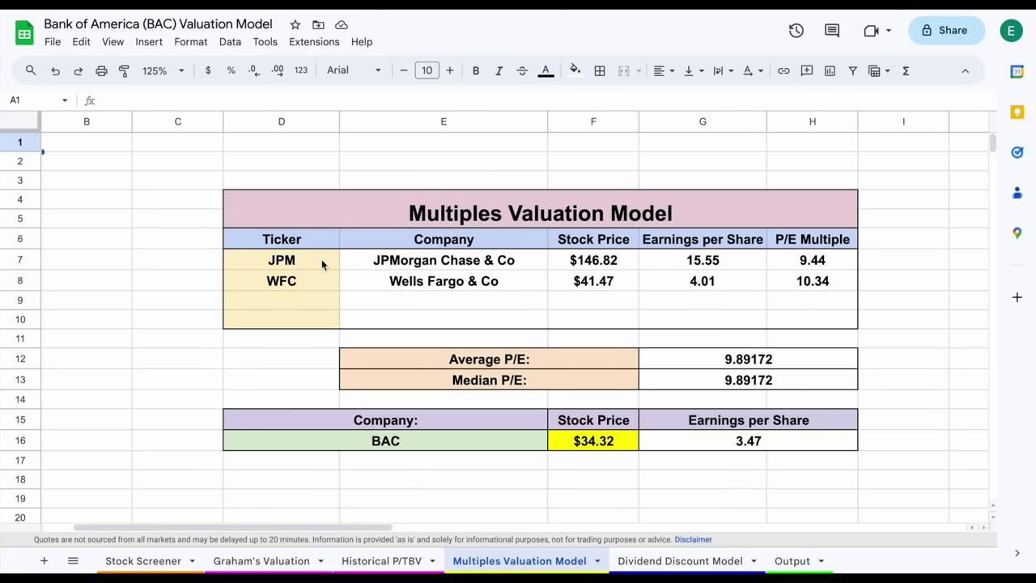
Examine the JPM and WFC prices, EPS and P/E multiples, the average P/E, and BAC's EPS and implied stock price.
{"action": "left_click_drag", "start_coordinate": [321, 259], "coordinate": [320, 282]}
{"action": "left_click_drag", "start_coordinate": [619, 259], "coordinate": [627, 281]}
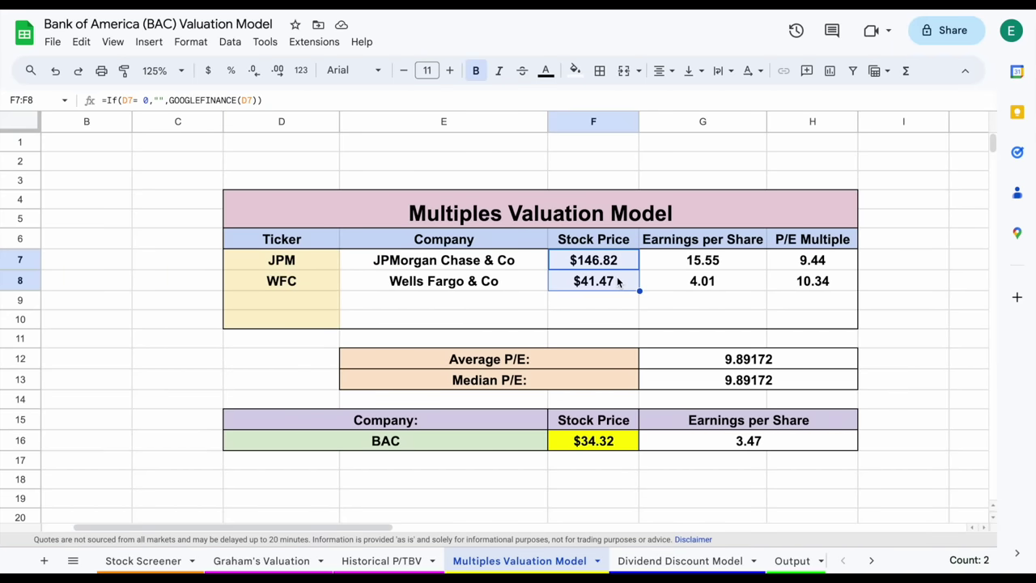
{"action": "left_click_drag", "start_coordinate": [739, 262], "coordinate": [742, 281]}
{"action": "left_click_drag", "start_coordinate": [827, 263], "coordinate": [831, 288]}
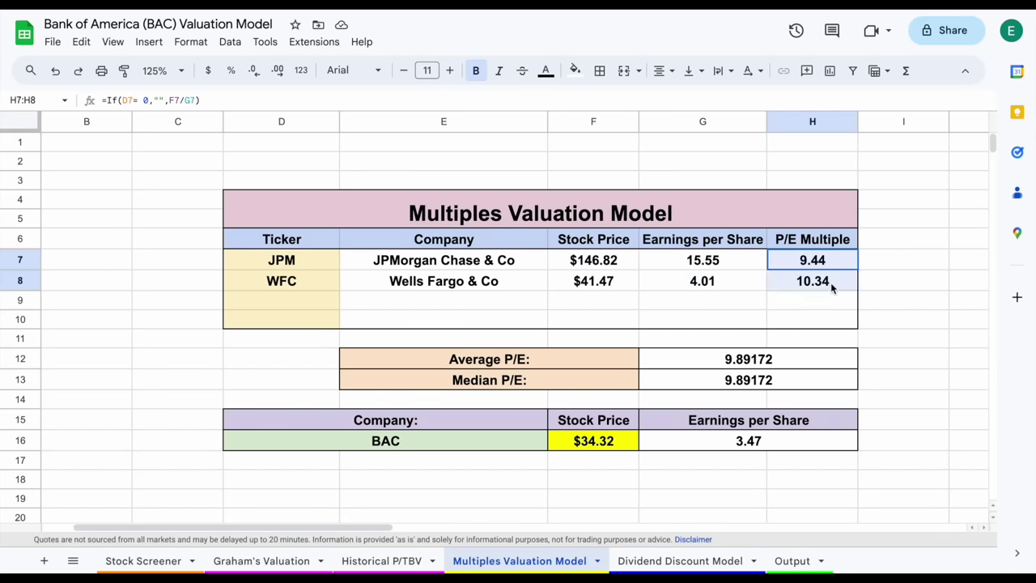
{"action": "left_click", "coordinate": [625, 356]}
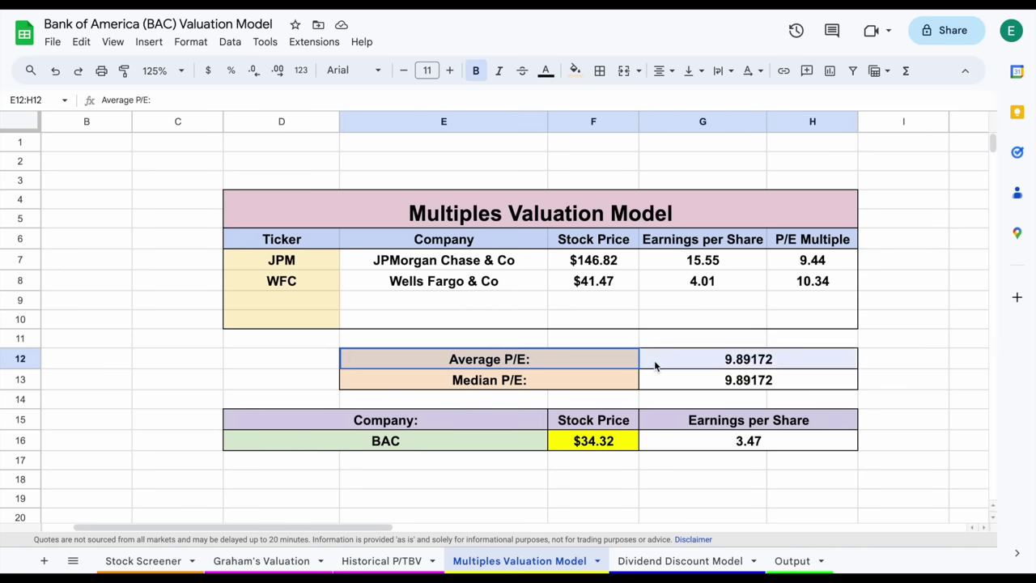
{"action": "left_click", "coordinate": [656, 363]}
{"action": "left_click", "coordinate": [530, 441]}
{"action": "left_click", "coordinate": [701, 441]}
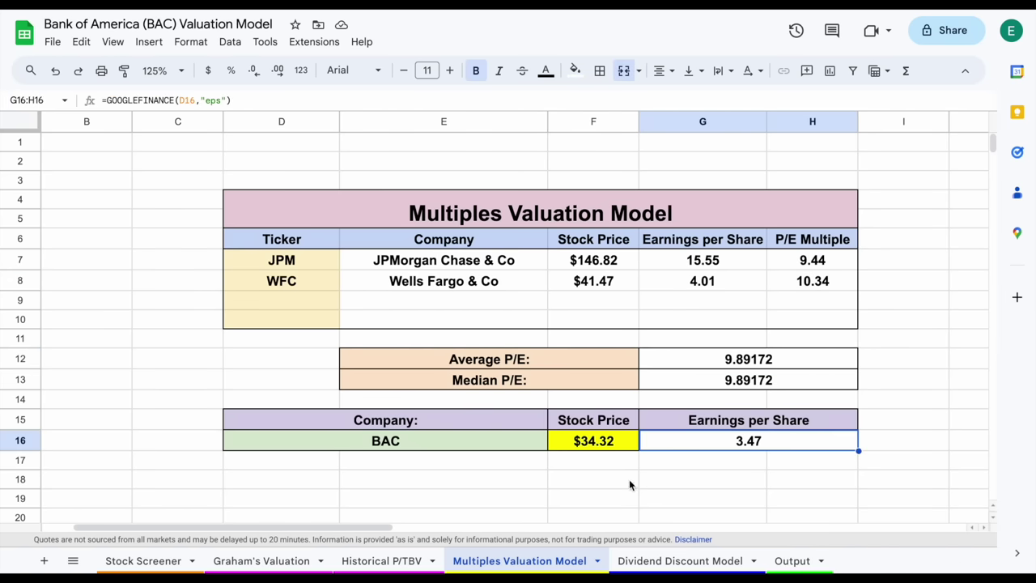
{"action": "left_click", "coordinate": [615, 443]}
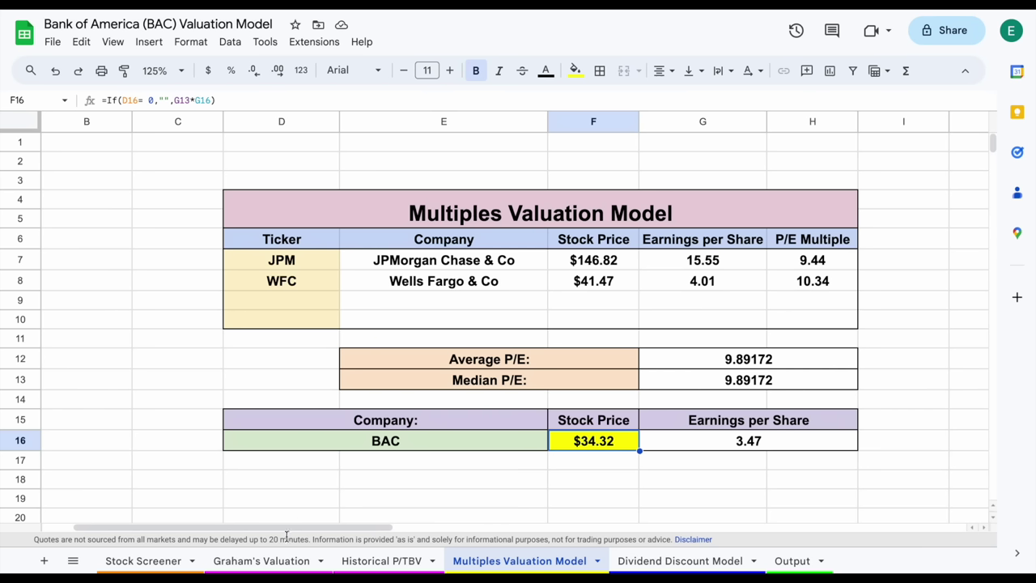
Check the Analyst's Target Price on the Stock Screener sheet.
{"action": "left_click", "coordinate": [261, 560]}
{"action": "left_click", "coordinate": [154, 558]}
{"action": "scroll", "coordinate": [403, 359], "scroll_direction": "down", "scroll_amount": 6}
{"action": "scroll", "coordinate": [402, 358], "scroll_direction": "right", "scroll_amount": 10}
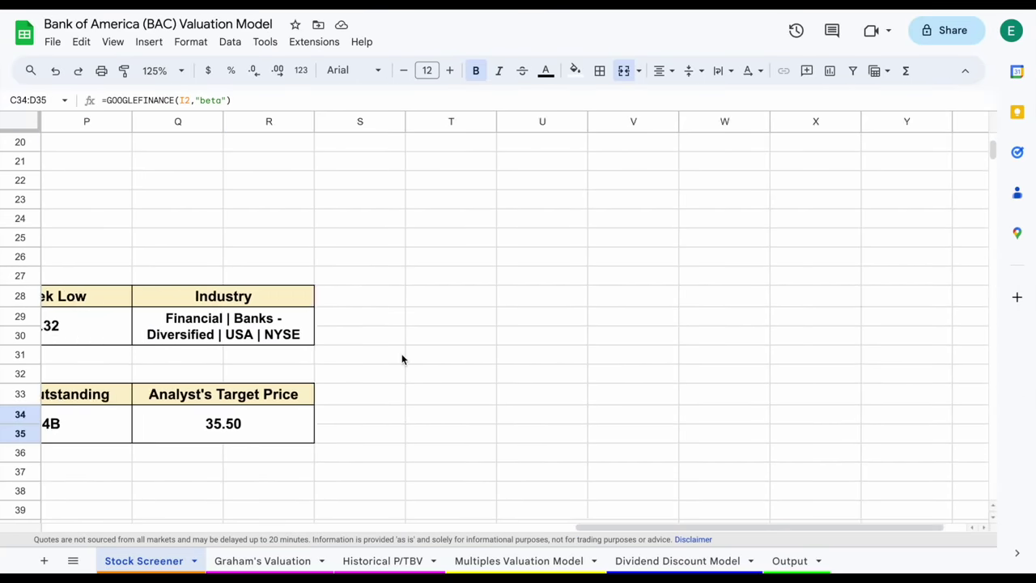
{"action": "scroll", "coordinate": [421, 380], "scroll_direction": "left", "scroll_amount": 2}
{"action": "left_click", "coordinate": [460, 425]}
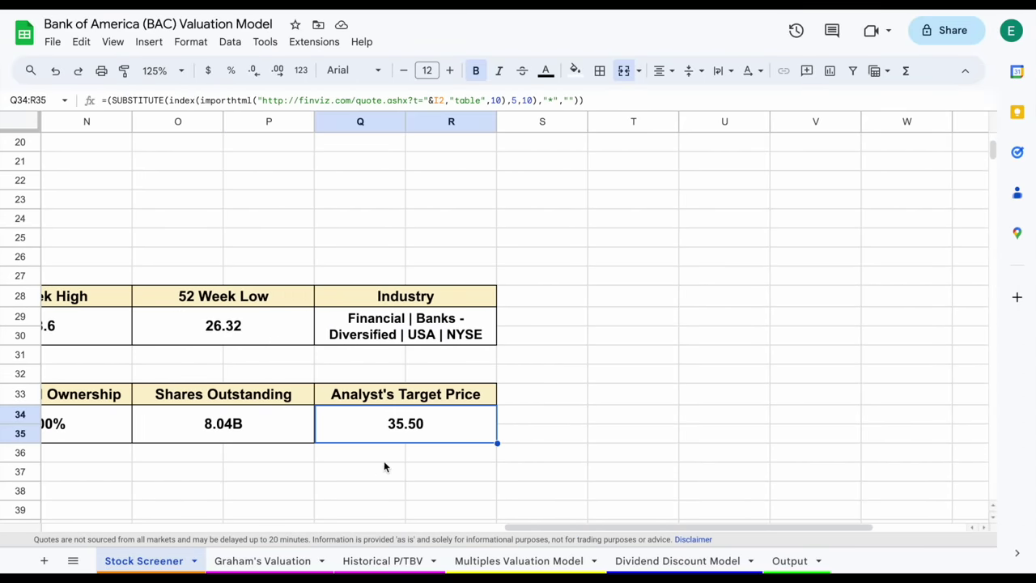
Open the Dividend Discount Model sheet and set its zoom to 100%.
{"action": "left_click", "coordinate": [677, 560]}
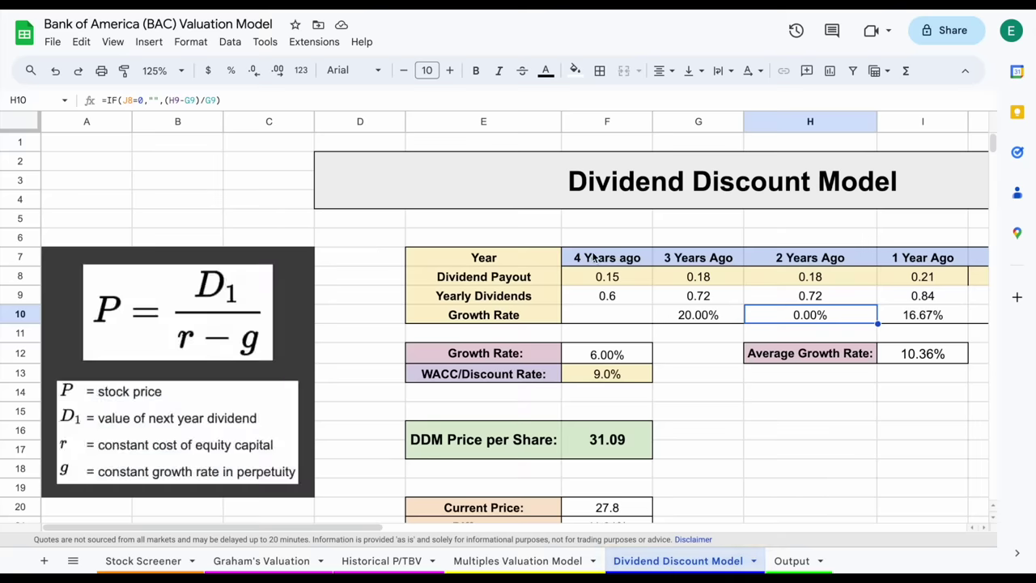
{"action": "left_click", "coordinate": [166, 71]}
{"action": "type", "text": "100"}
{"action": "key", "text": "Return"}
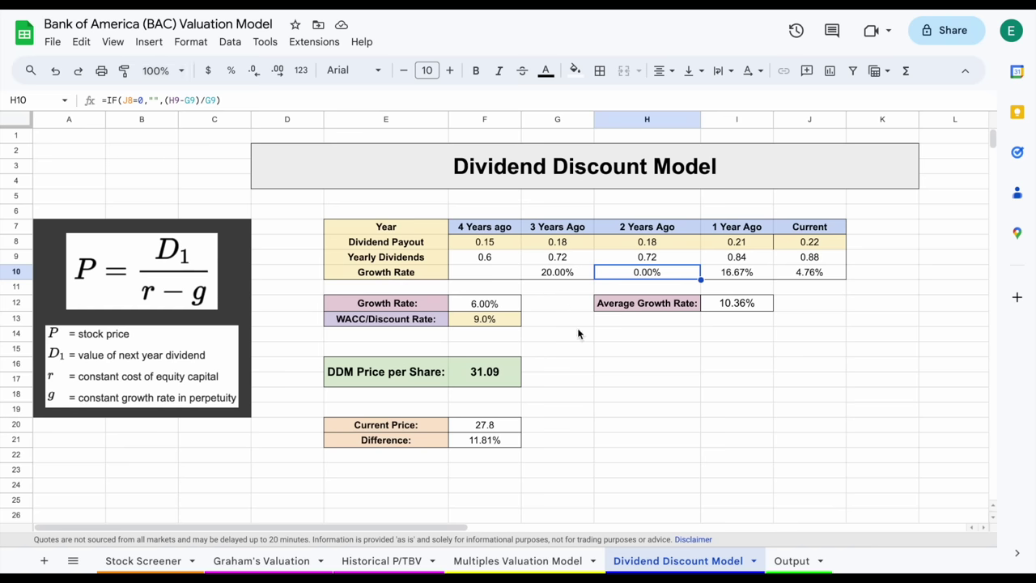
{"action": "left_click", "coordinate": [606, 354]}
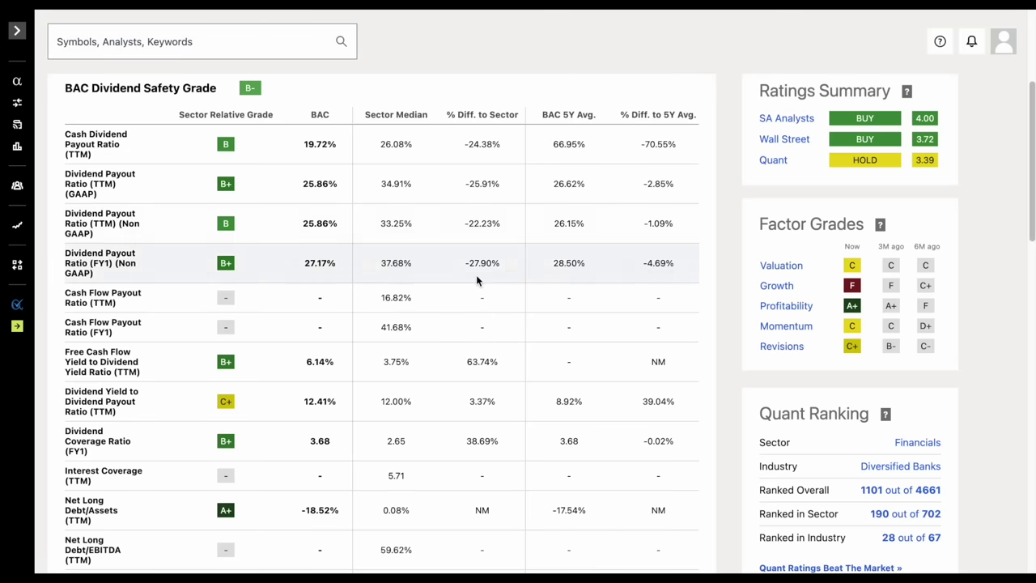
View BAC's Dividend History chart over 10 years on the Seeking Alpha dividends page.
{"action": "scroll", "coordinate": [475, 274], "scroll_direction": "up", "scroll_amount": 3}
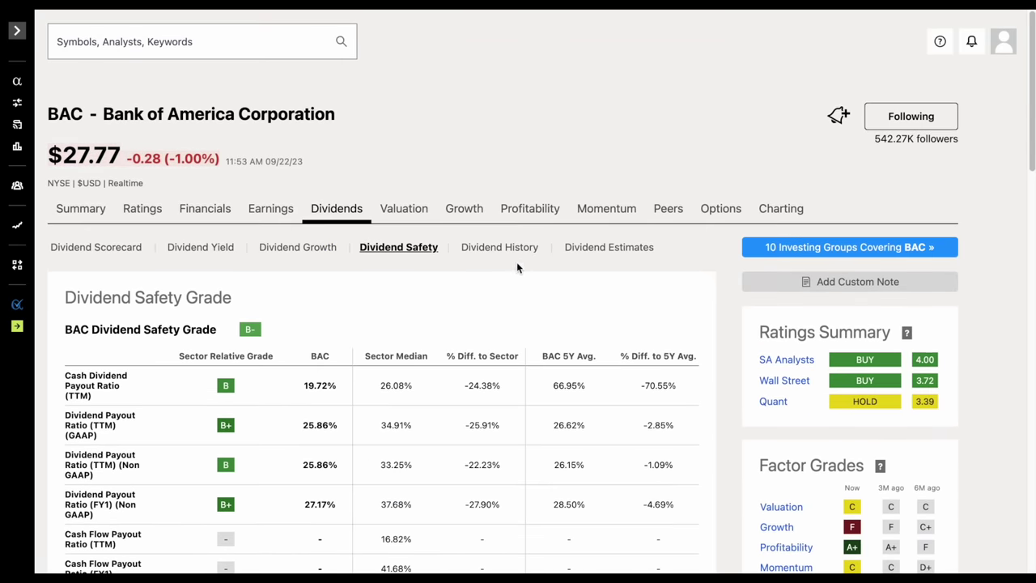
{"action": "left_click", "coordinate": [511, 253]}
{"action": "scroll", "coordinate": [443, 319], "scroll_direction": "down", "scroll_amount": 2}
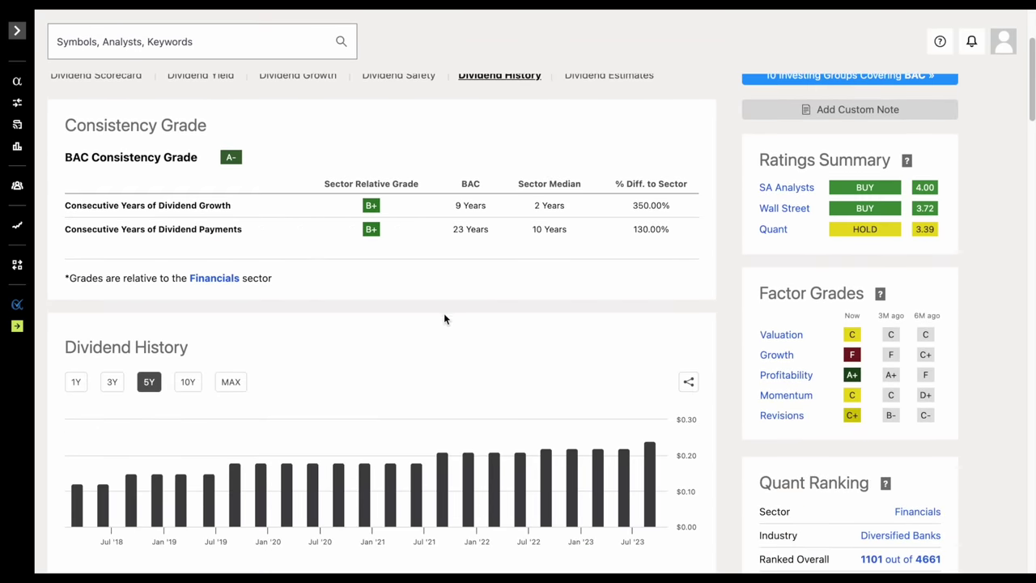
{"action": "left_click", "coordinate": [186, 382]}
{"action": "scroll", "coordinate": [289, 343], "scroll_direction": "down", "scroll_amount": 1}
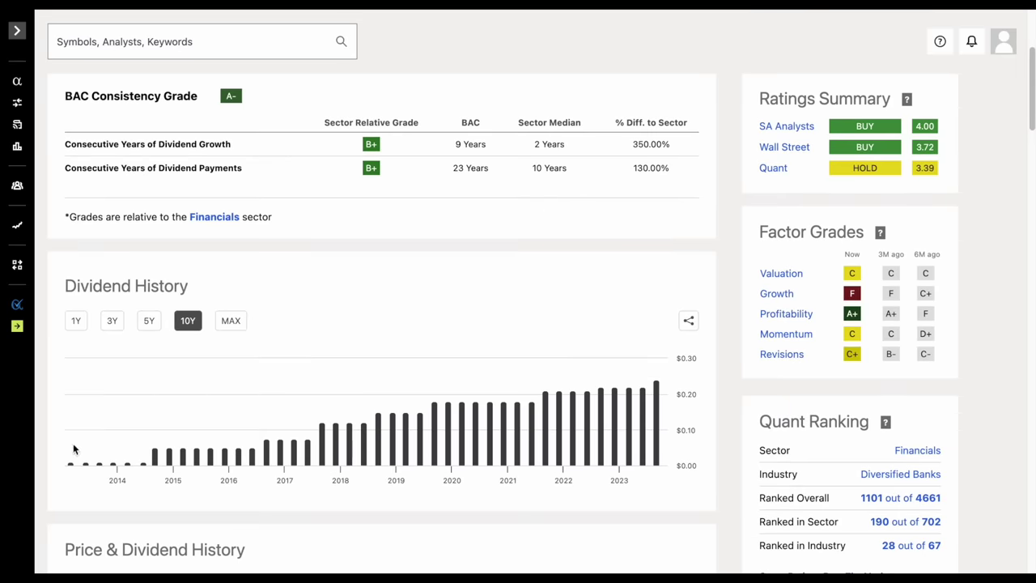
{"action": "mouse_move", "coordinate": [435, 411]}
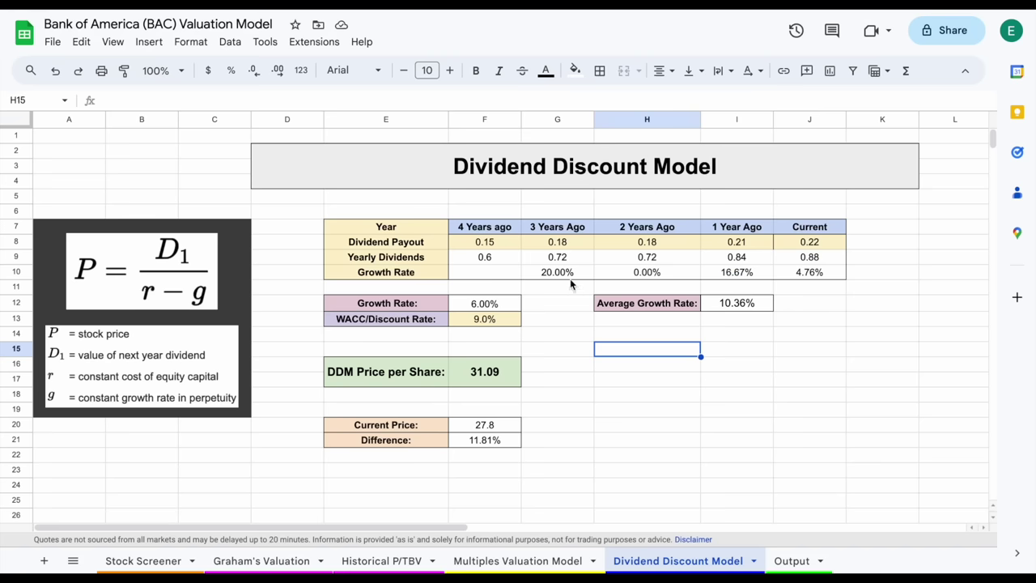
Examine the yearly dividend growth rates and the average growth rate in the Dividend Discount Model.
{"action": "left_click", "coordinate": [574, 271]}
{"action": "left_click", "coordinate": [678, 273]}
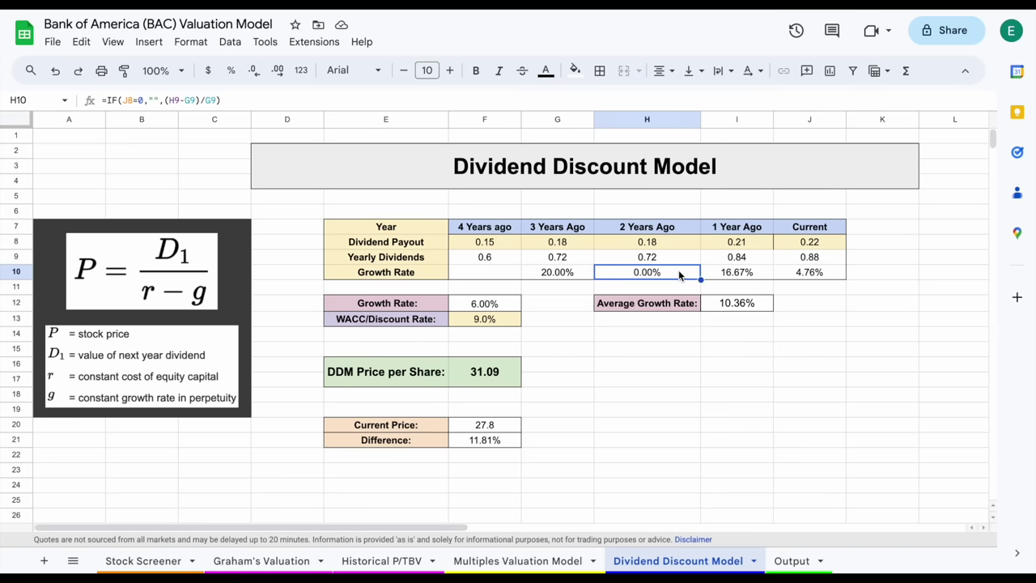
{"action": "left_click", "coordinate": [758, 271]}
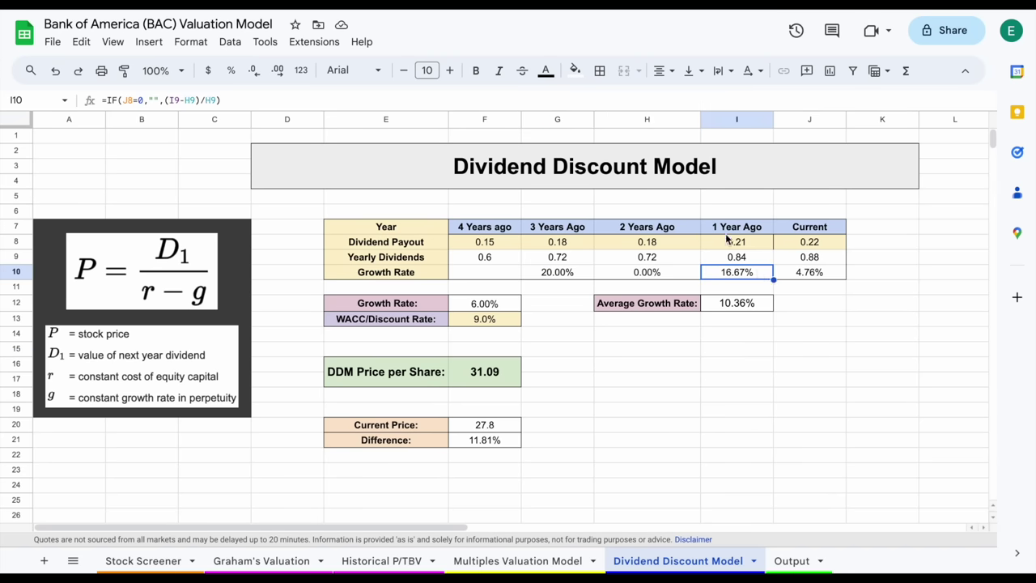
{"action": "left_click", "coordinate": [832, 274]}
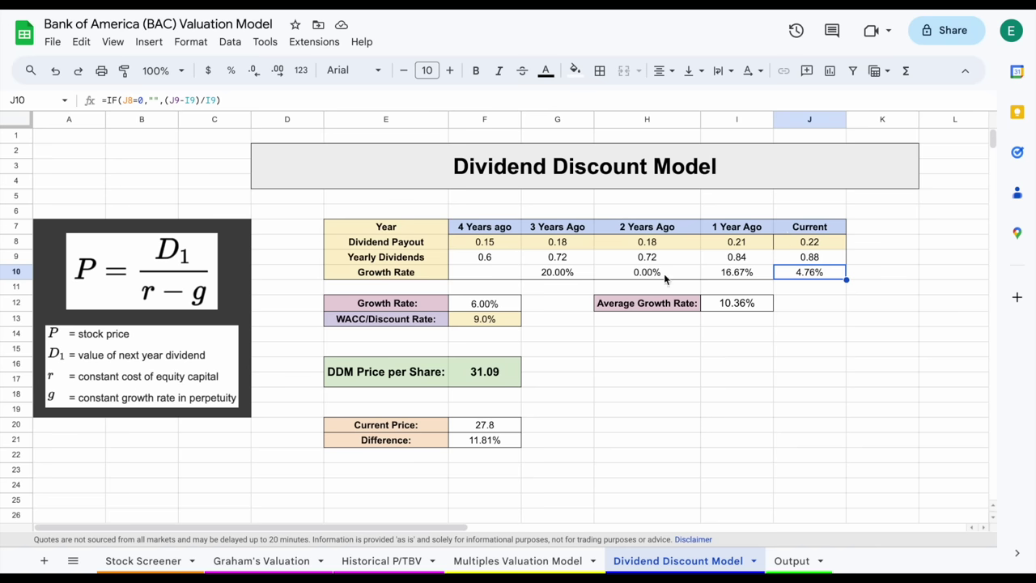
{"action": "left_click", "coordinate": [667, 304]}
{"action": "left_click", "coordinate": [713, 304]}
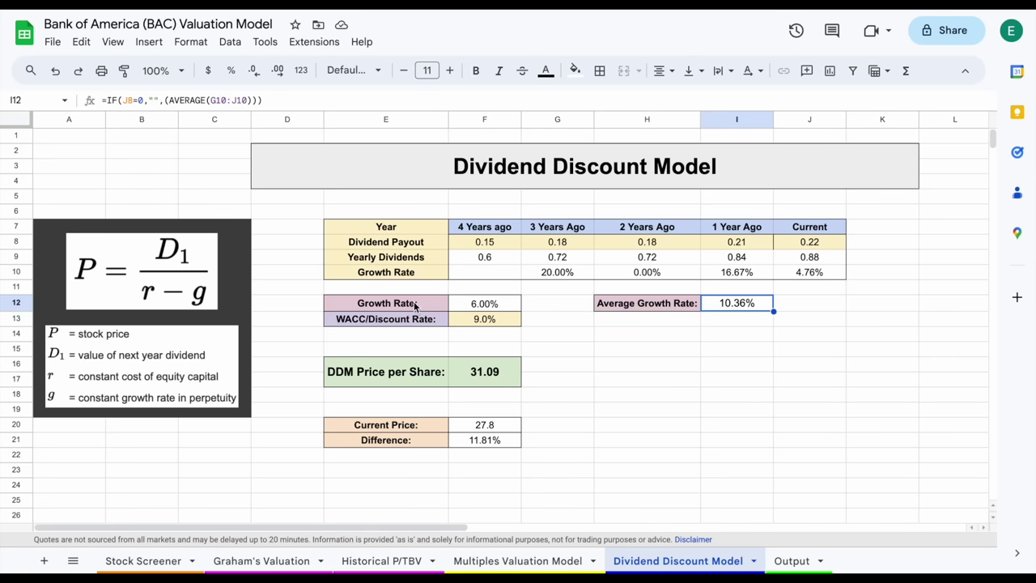
Examine the assumed growth rate, the WACC/discount rate and the DDM price per share with its formula.
{"action": "left_click_drag", "start_coordinate": [415, 305], "coordinate": [485, 303]}
{"action": "left_click", "coordinate": [513, 305]}
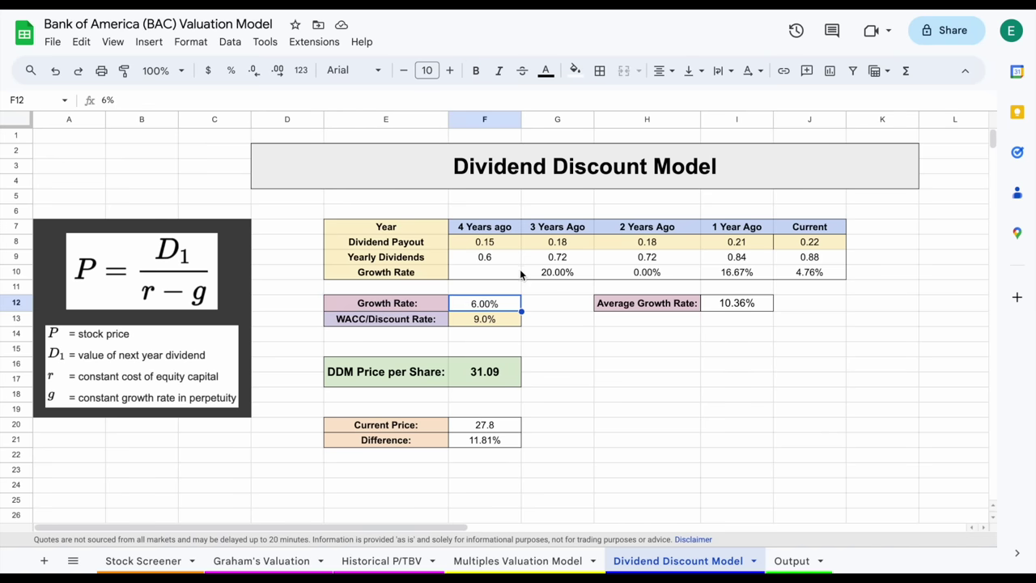
{"action": "left_click_drag", "start_coordinate": [429, 316], "coordinate": [482, 318]}
{"action": "left_click", "coordinate": [510, 321]}
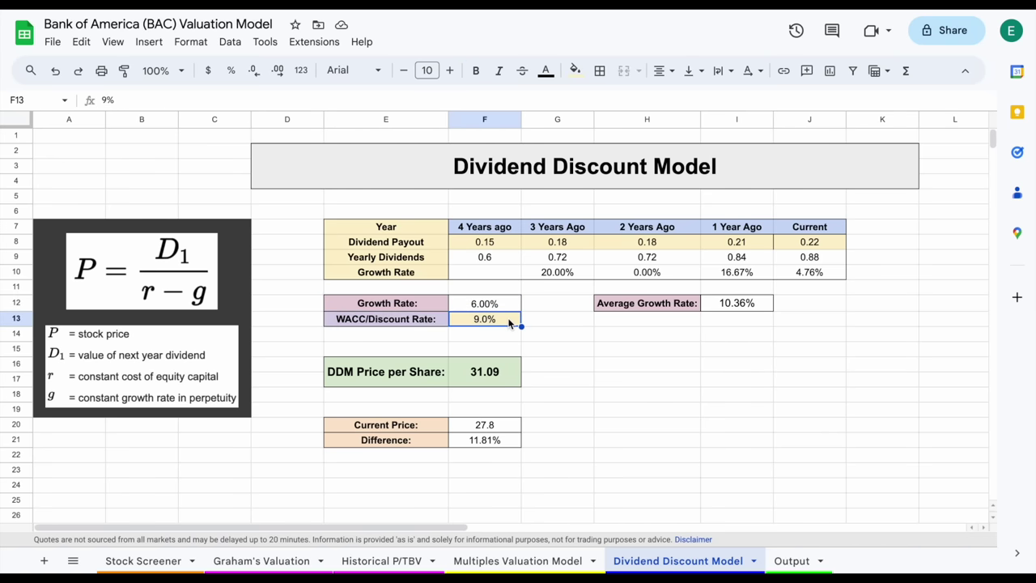
{"action": "left_click_drag", "start_coordinate": [413, 382], "coordinate": [477, 378]}
{"action": "left_click", "coordinate": [490, 378]}
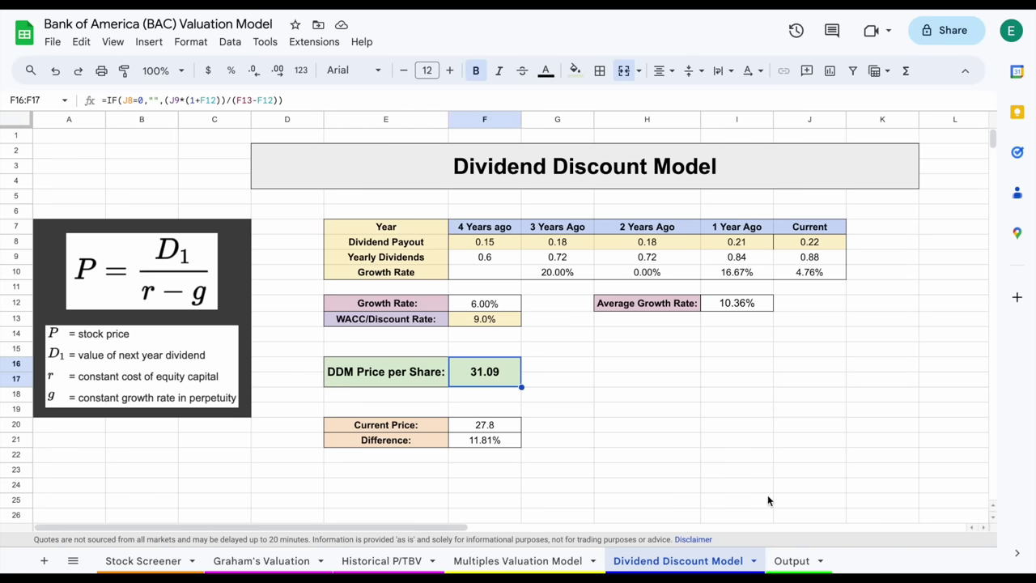
Open the Output sheet, set its zoom to 90%, and highlight the Graham's Valuation result.
{"action": "left_click", "coordinate": [789, 560]}
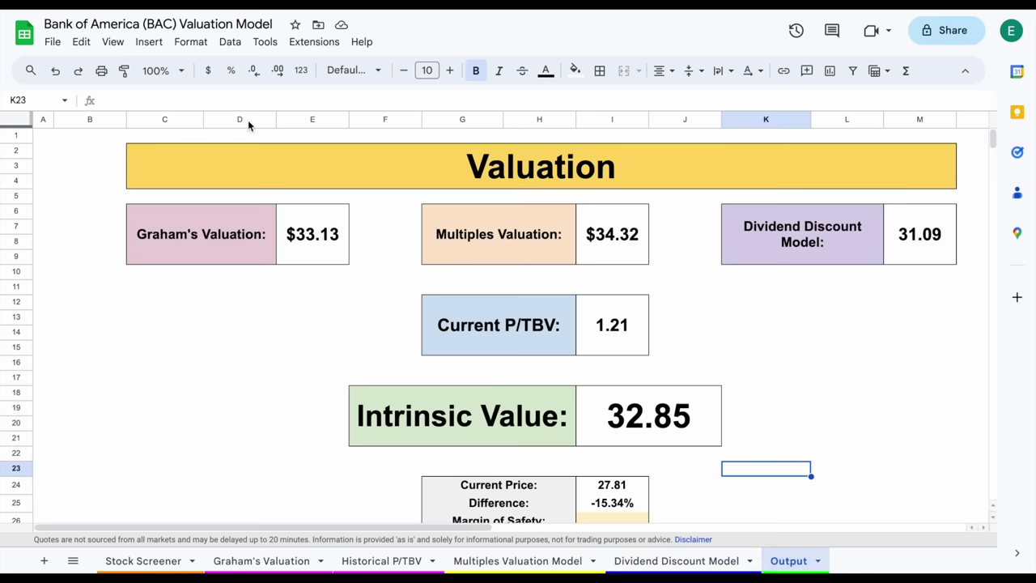
{"action": "left_click", "coordinate": [165, 71]}
{"action": "left_click", "coordinate": [157, 143]}
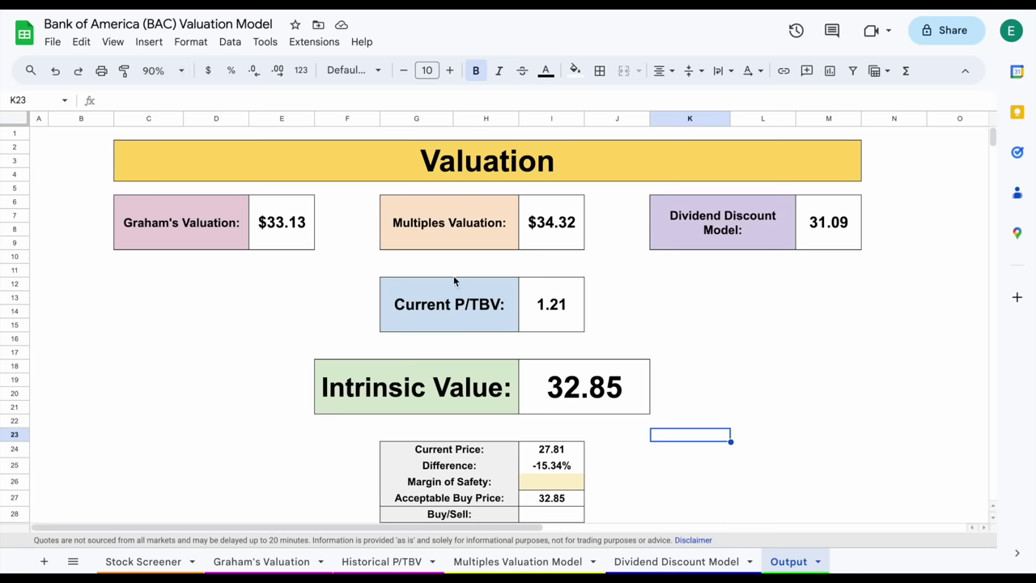
{"action": "left_click_drag", "start_coordinate": [235, 225], "coordinate": [271, 231]}
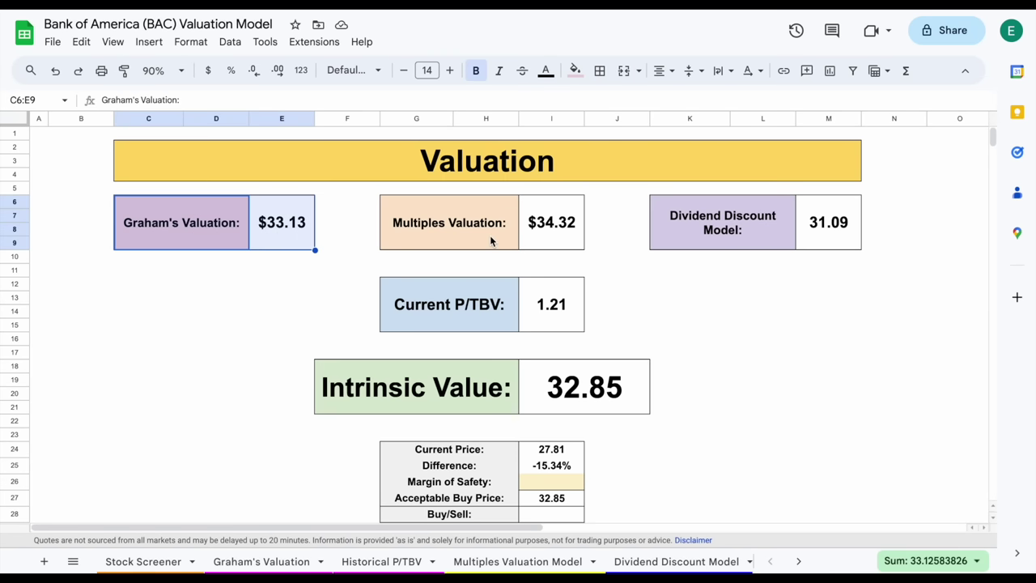